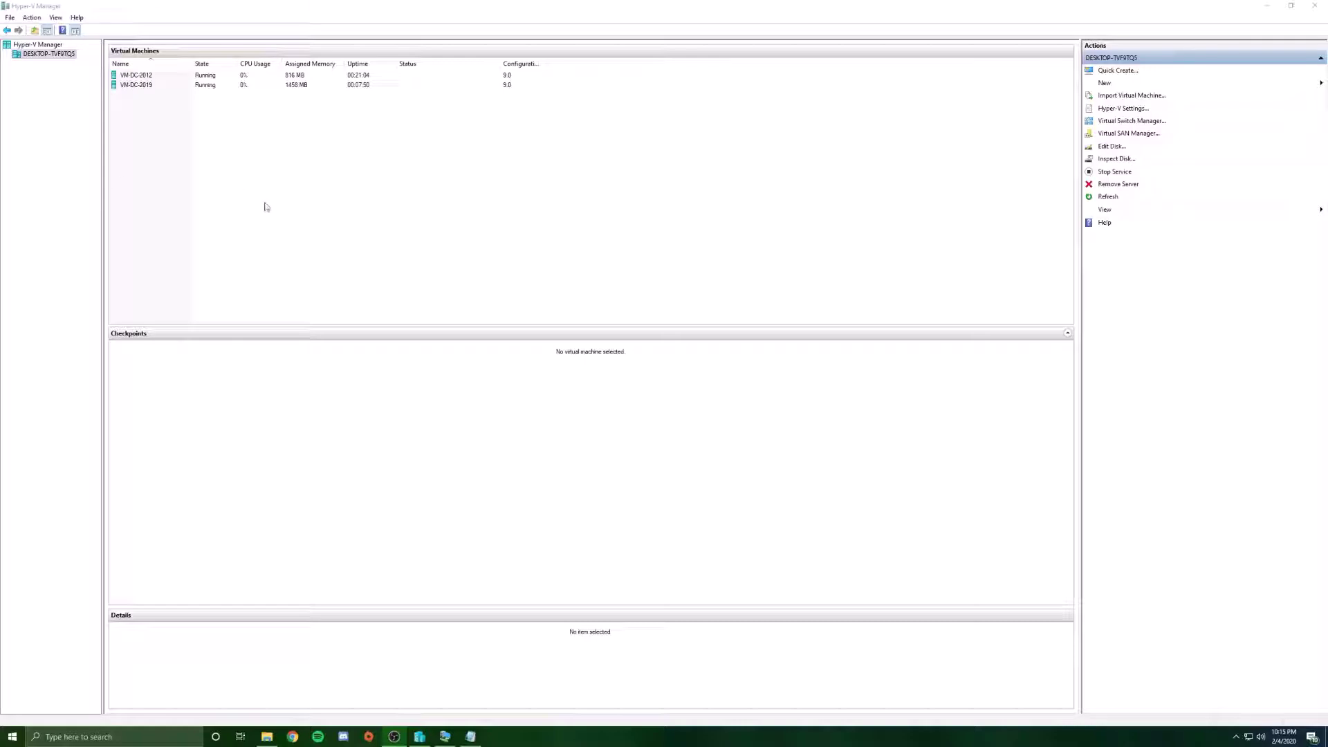
Check the VM-DC-2012 and VM-DC-2019 machines in Hyper-V Manager, then bring up VM-DC-2019's console.
click(366, 13)
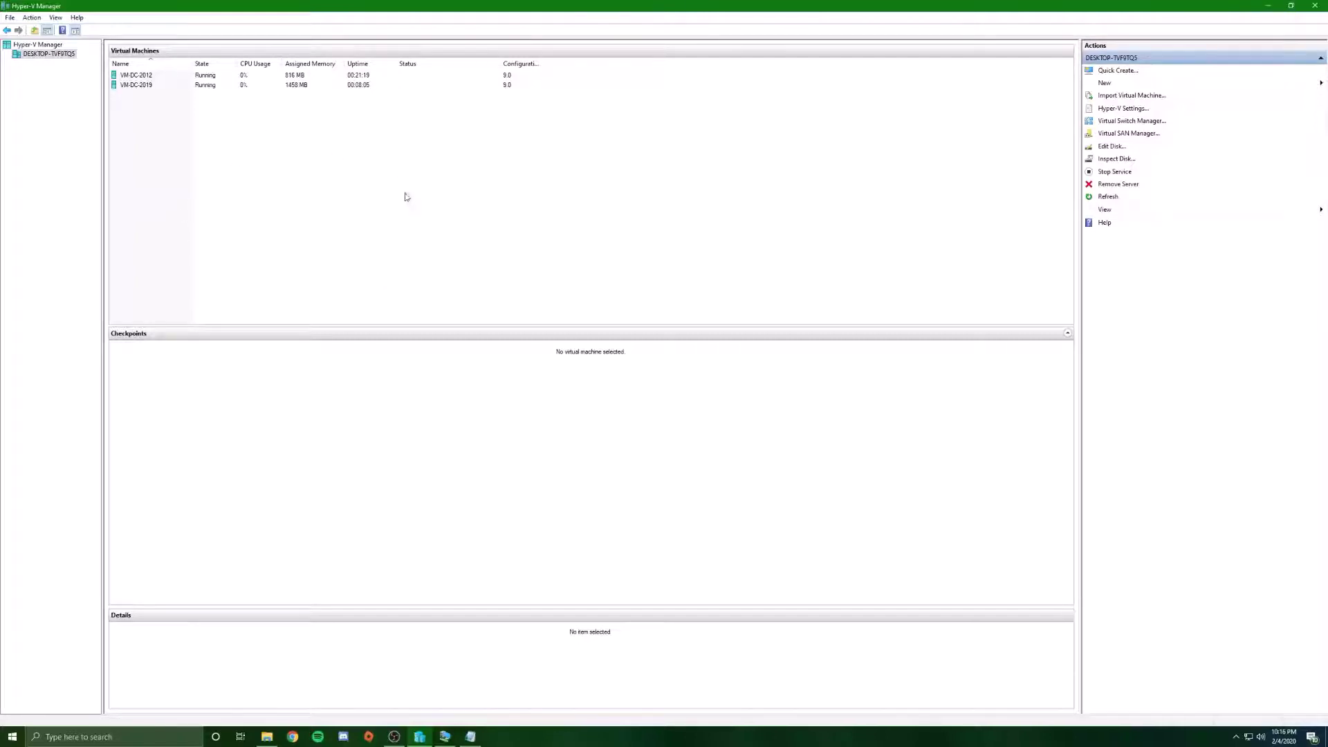
click(142, 76)
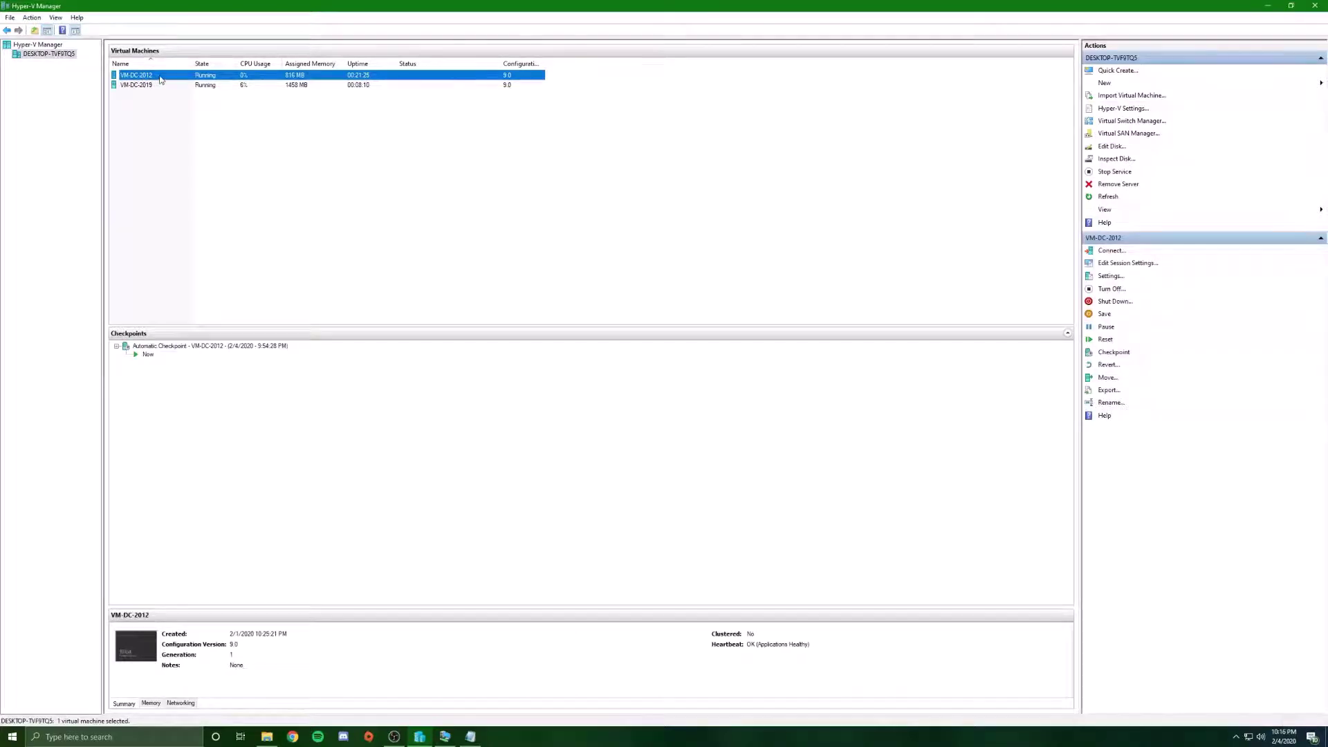
click(156, 85)
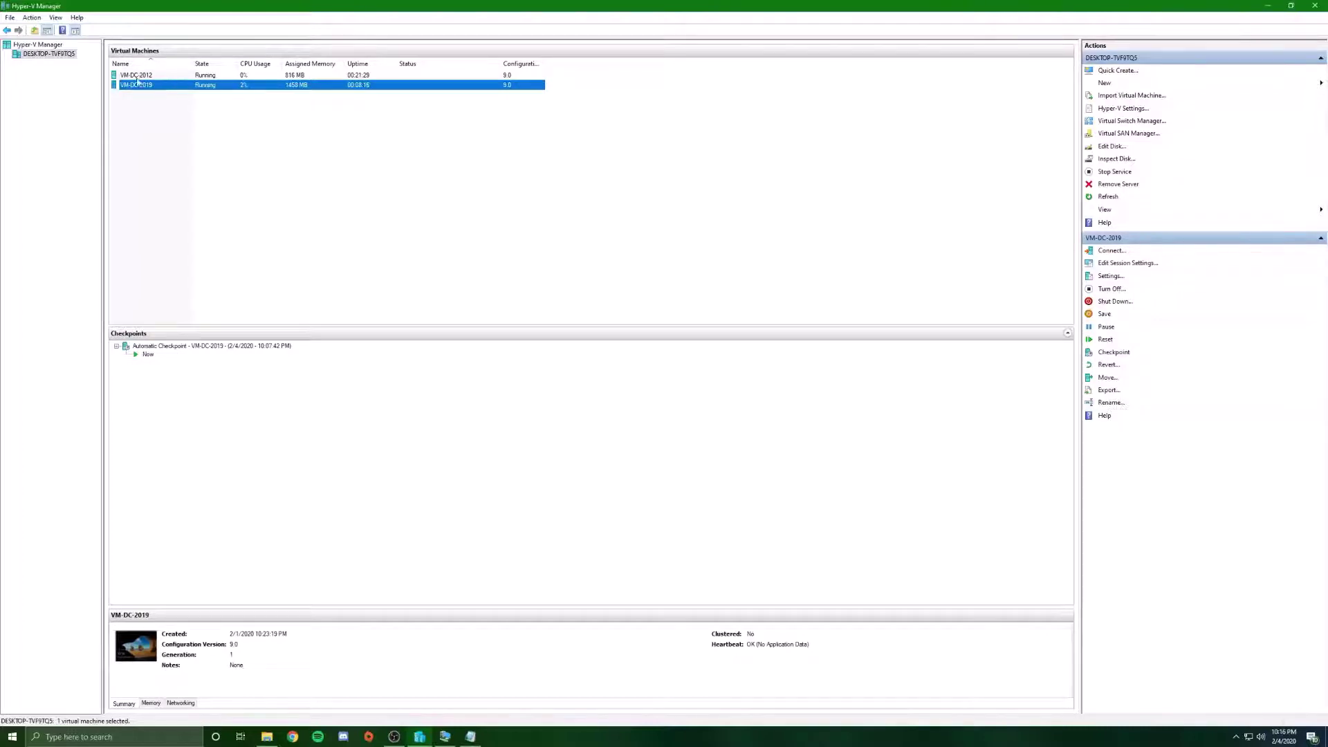
click(445, 737)
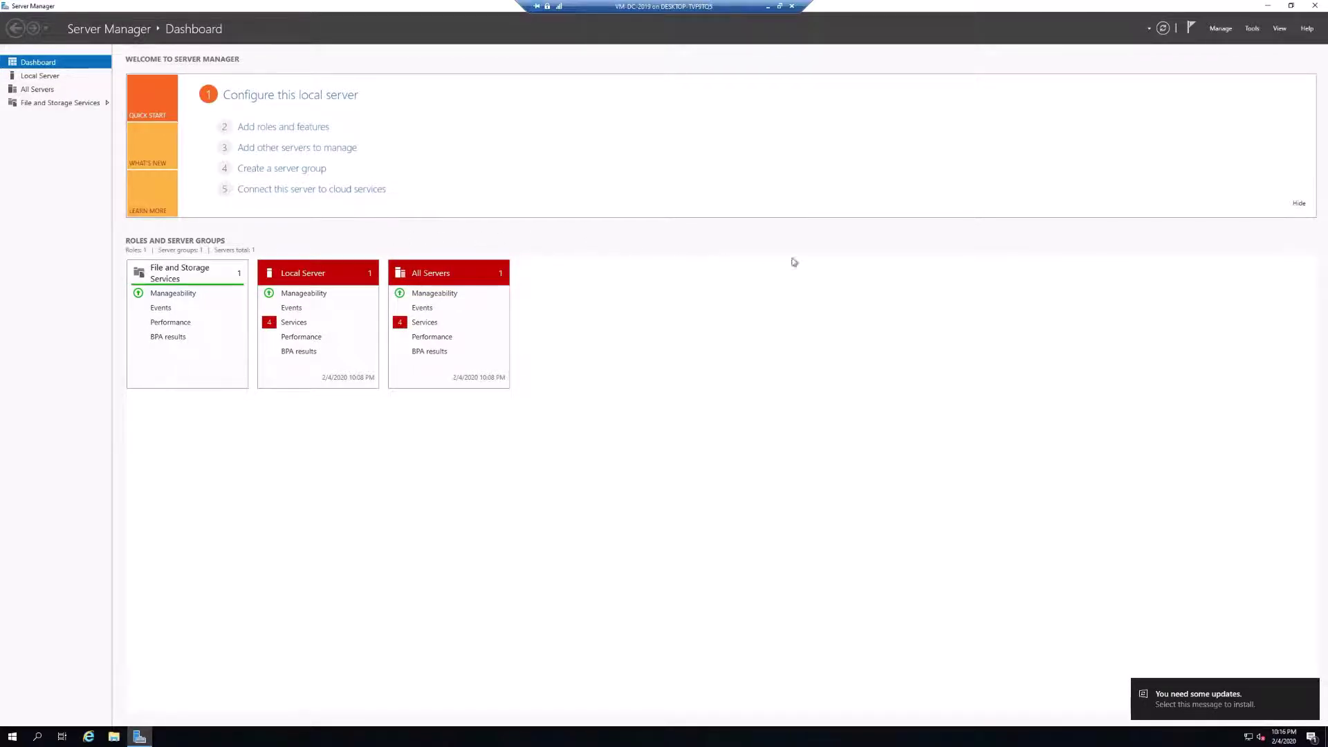
Launch Add Roles and Features and keep role-based installation on the local server to reach the roles list.
click(1222, 29)
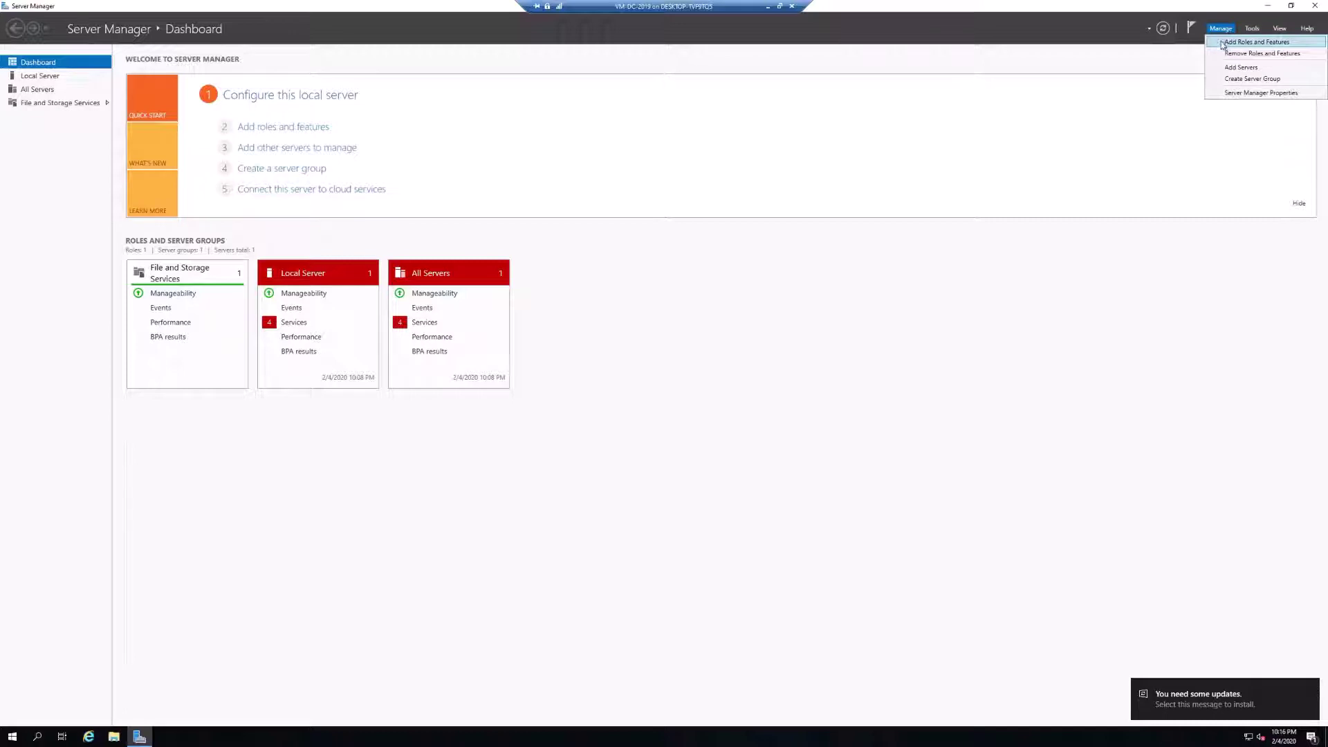
click(1228, 43)
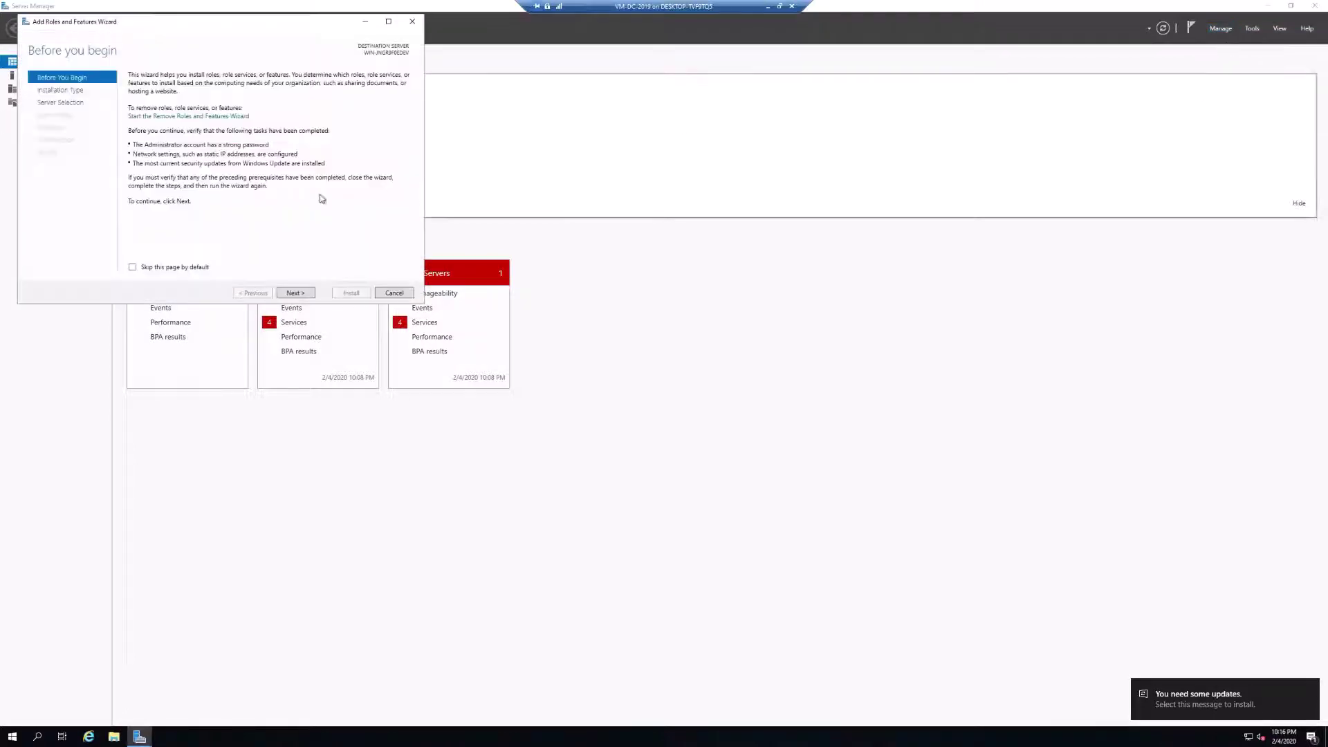
click(297, 293)
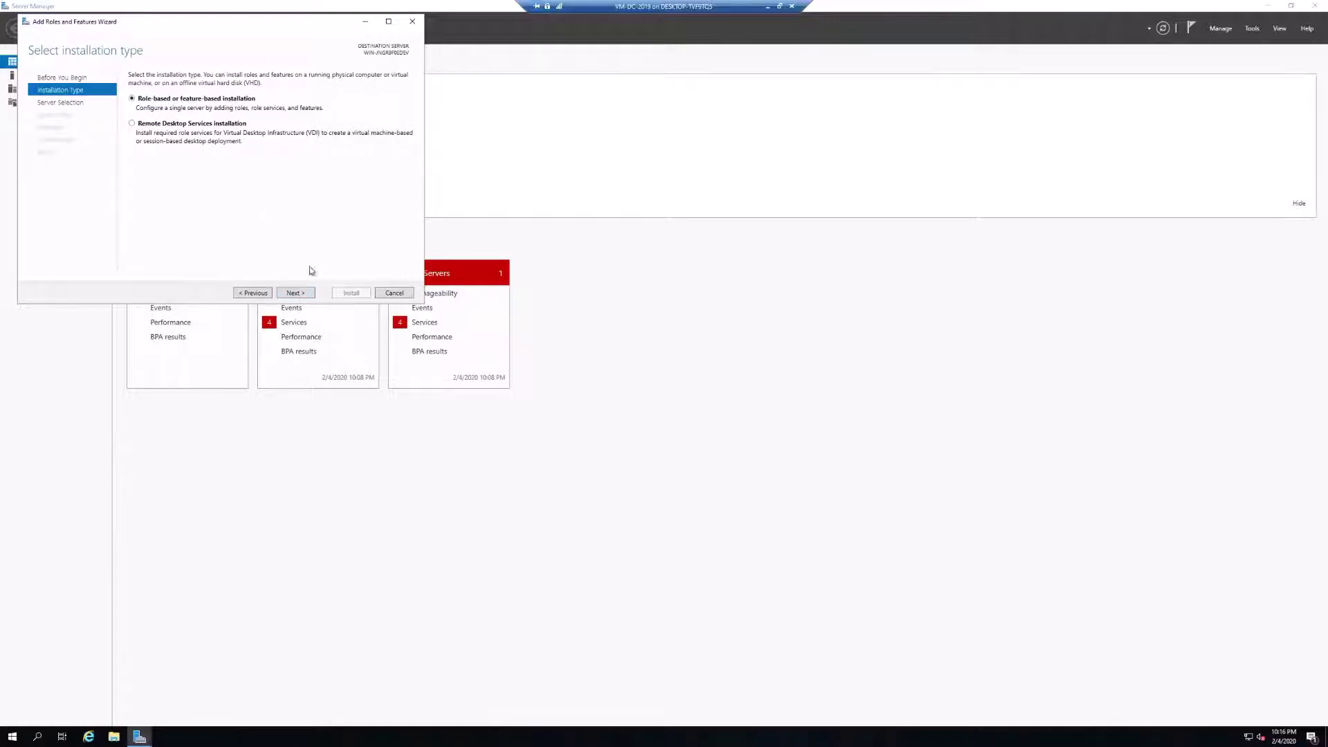
click(295, 294)
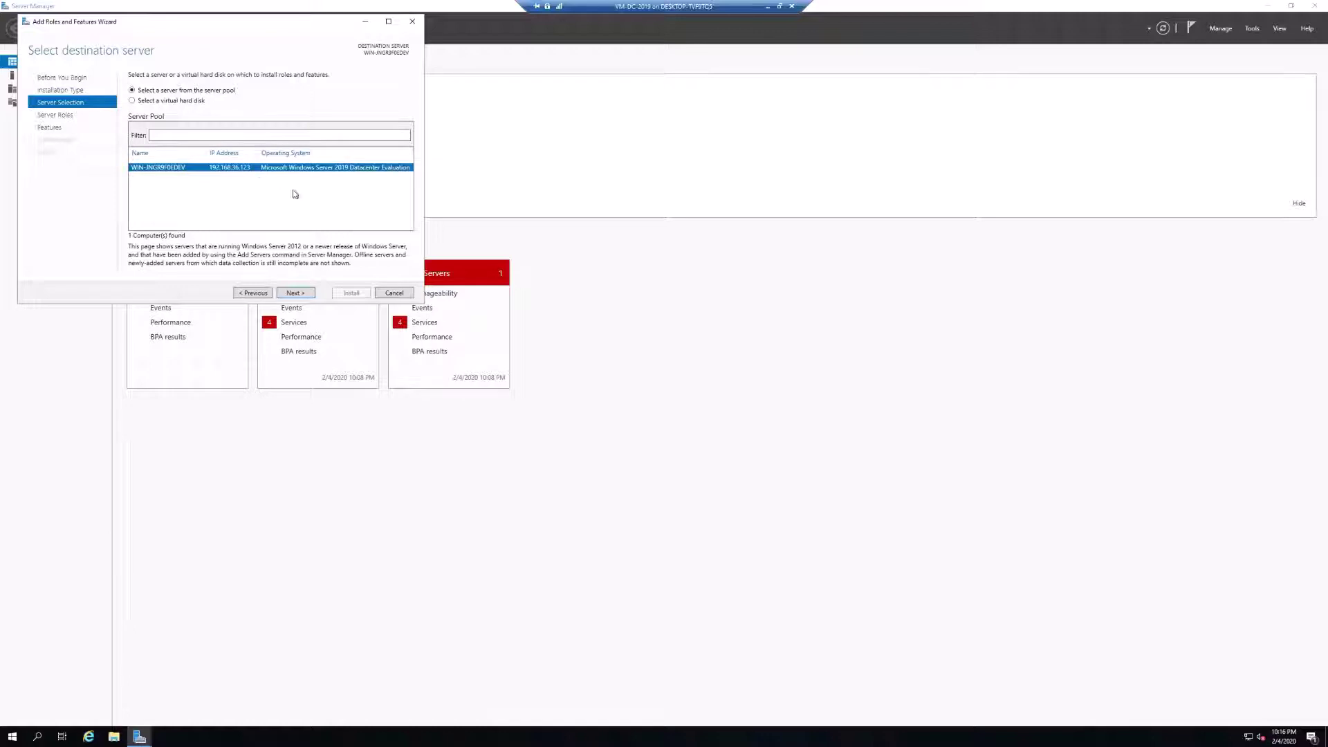
click(309, 296)
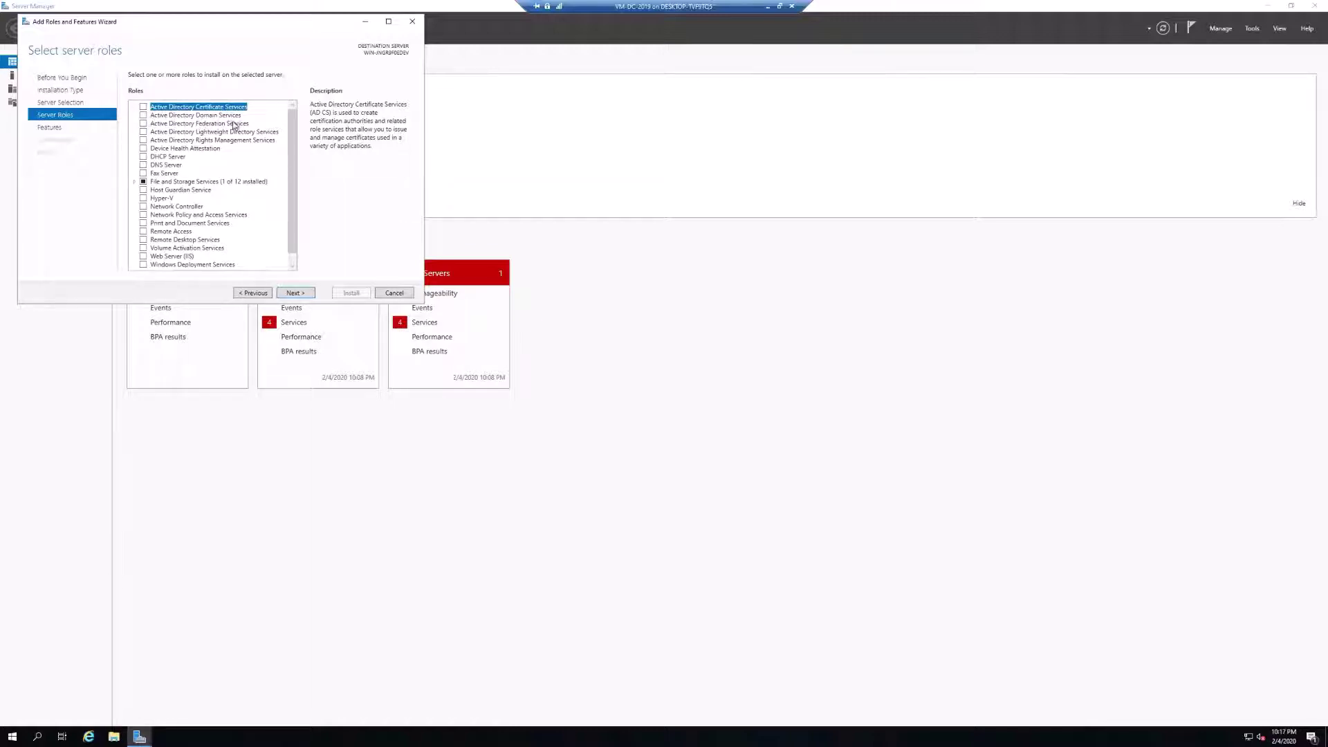
Tick AD DS, DHCP Server and DNS Server with their required features, accepting the static-IP warnings.
click(145, 116)
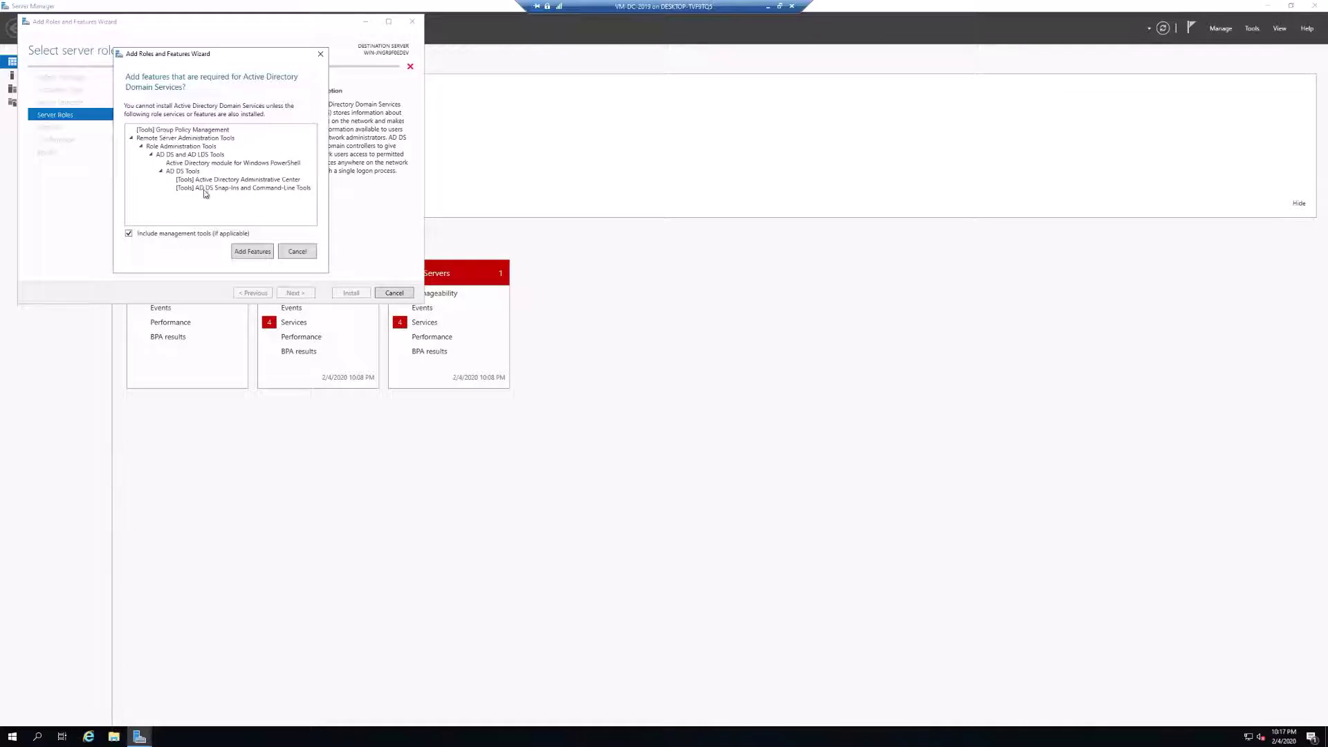
click(252, 251)
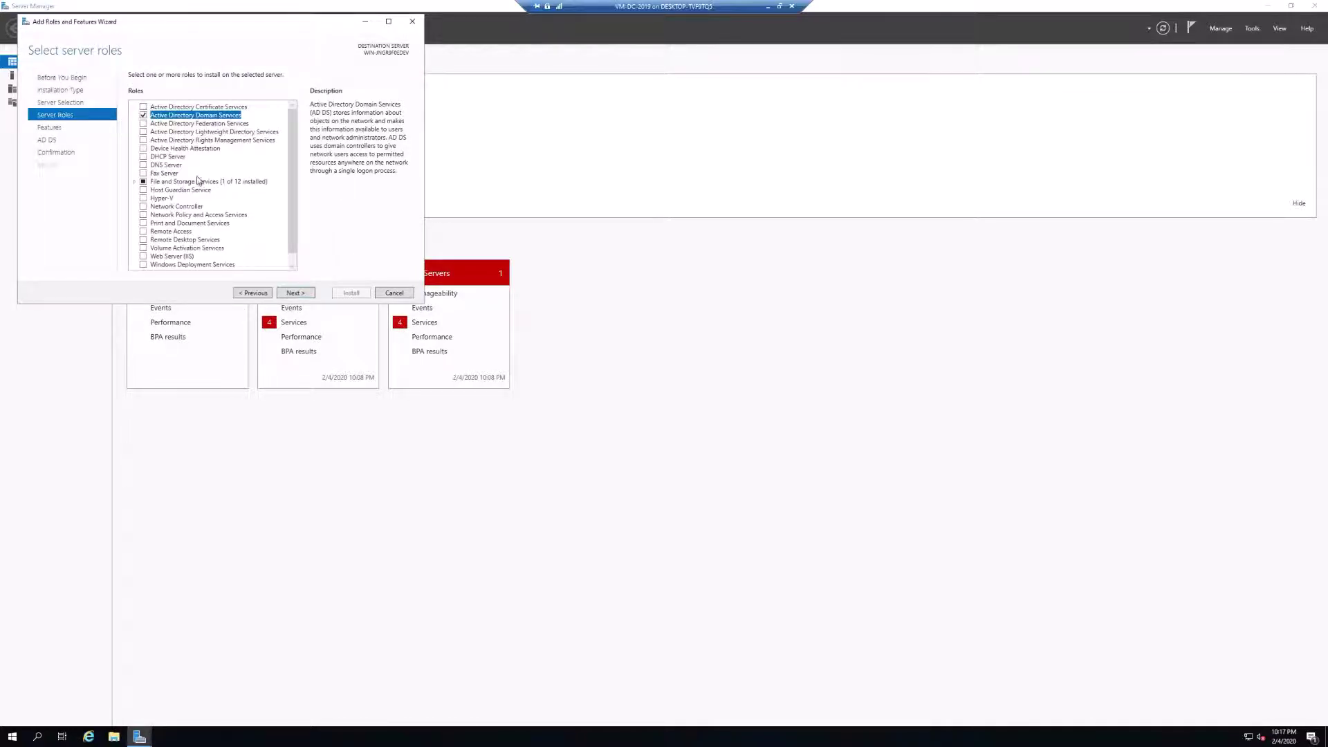
click(144, 157)
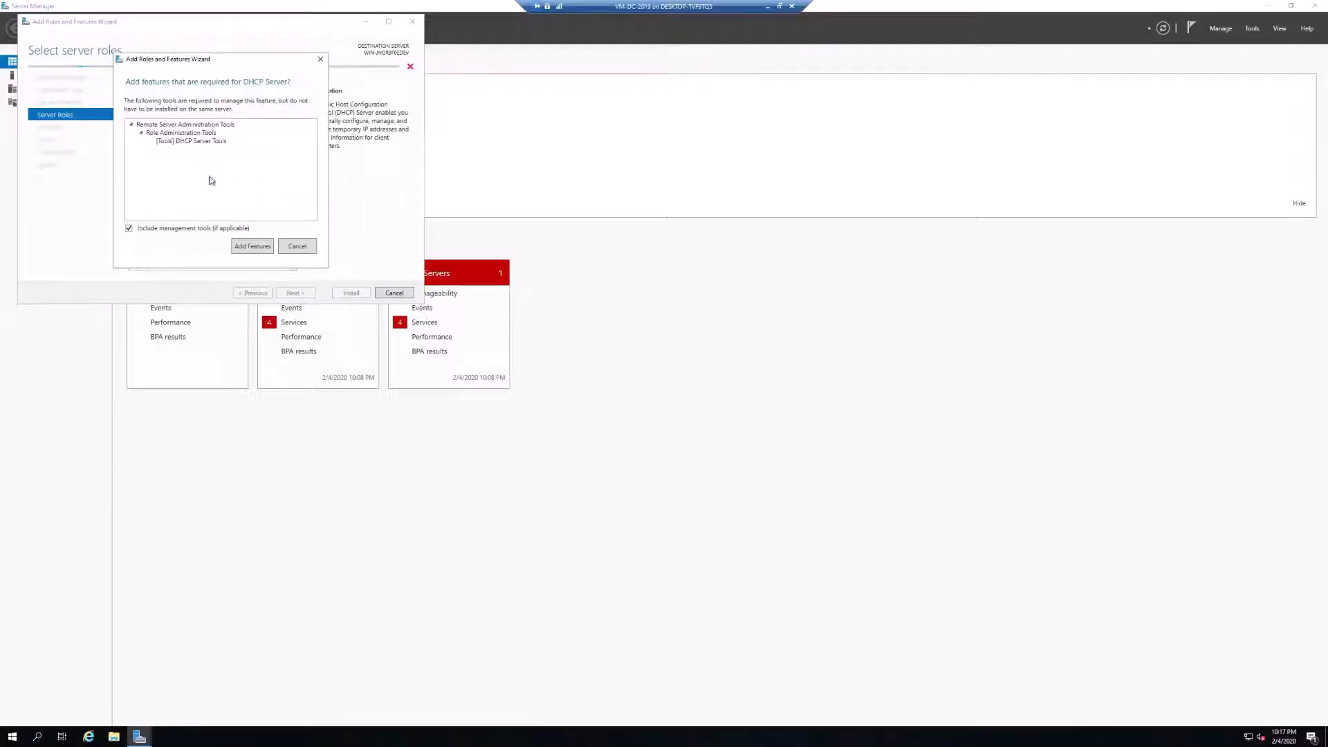
click(254, 247)
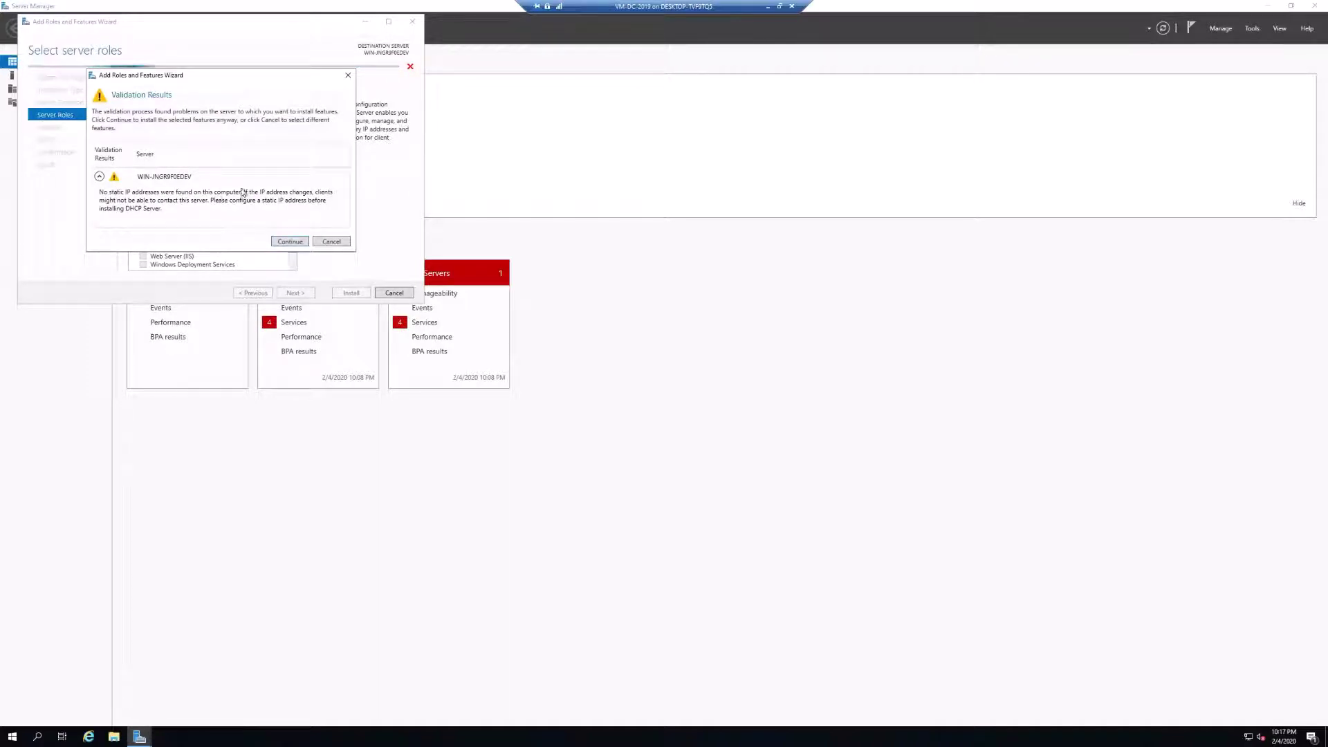
click(289, 241)
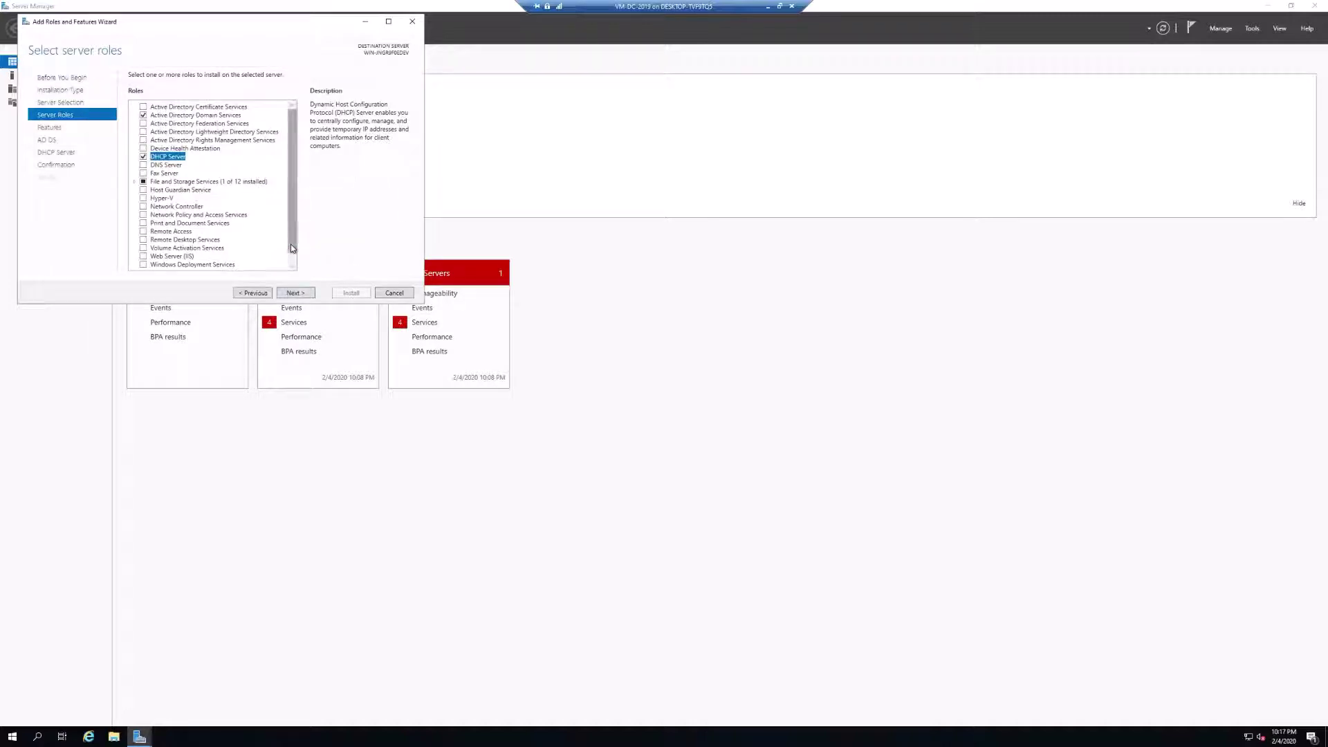
click(144, 165)
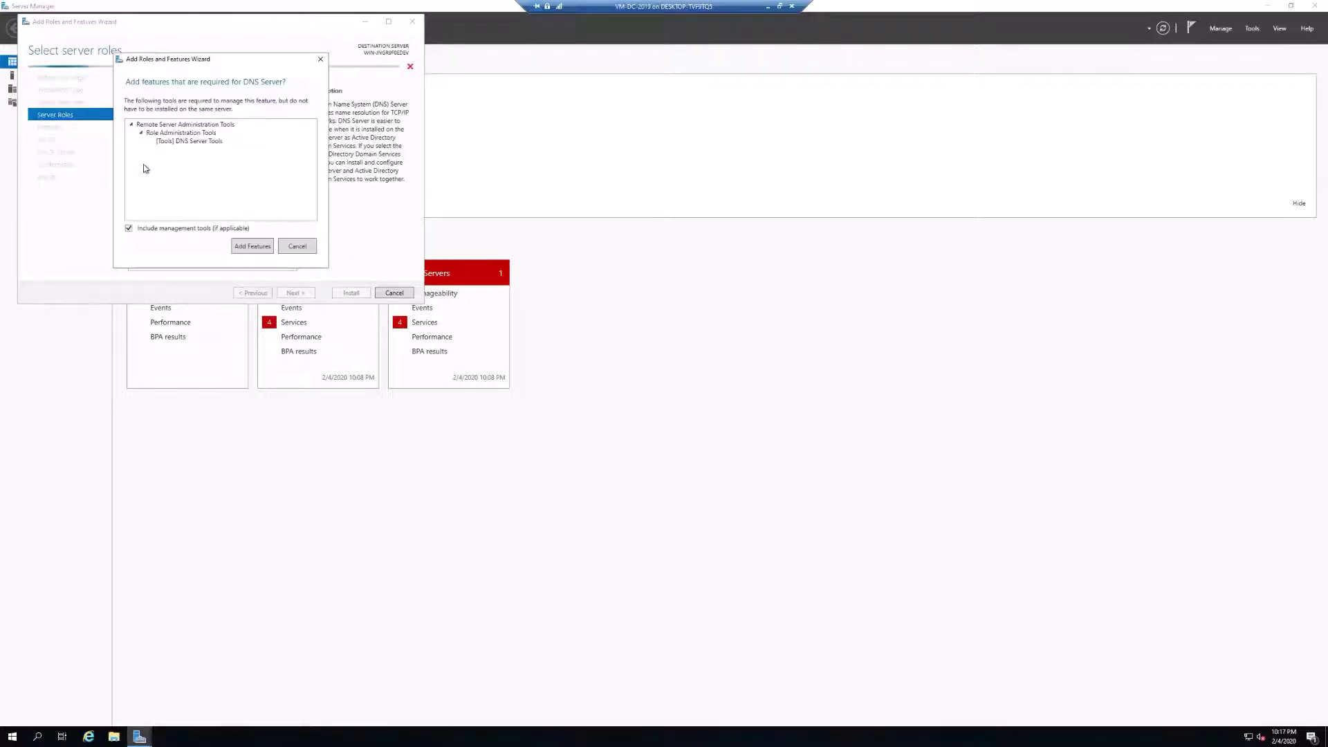
click(255, 247)
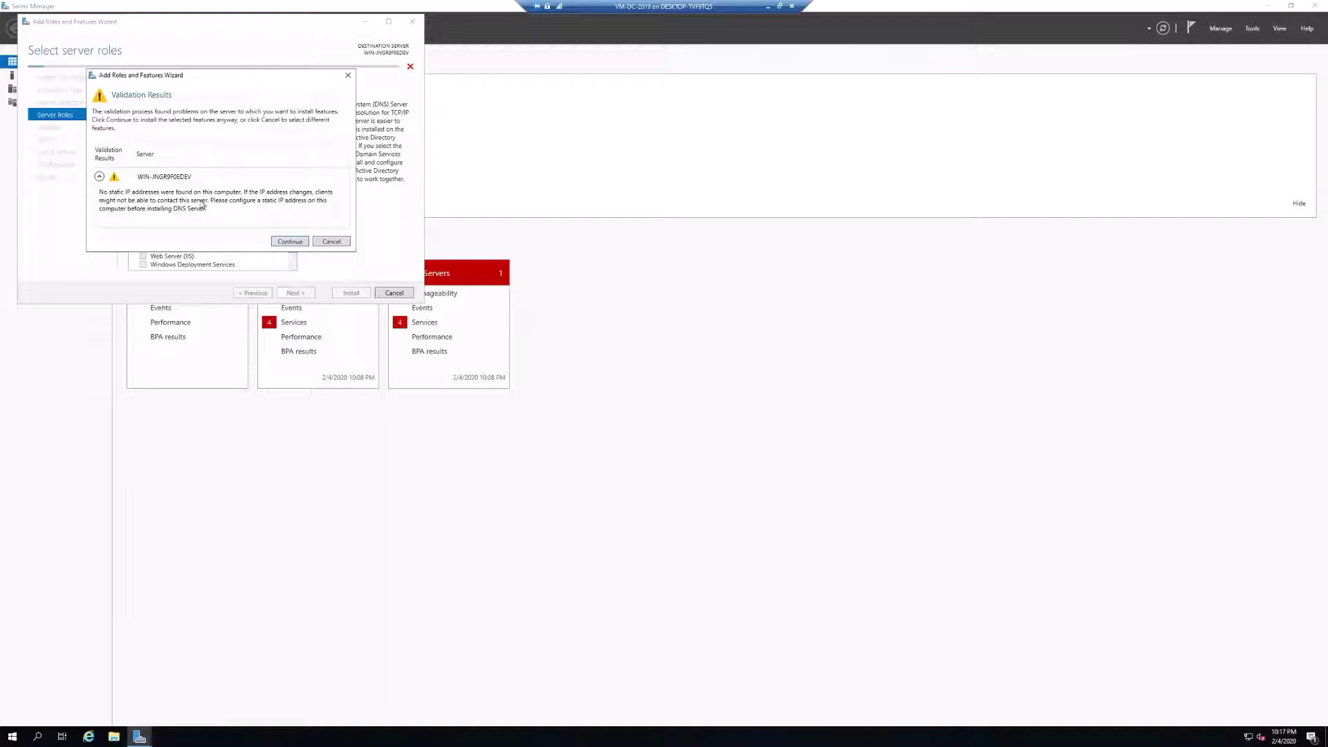
click(290, 242)
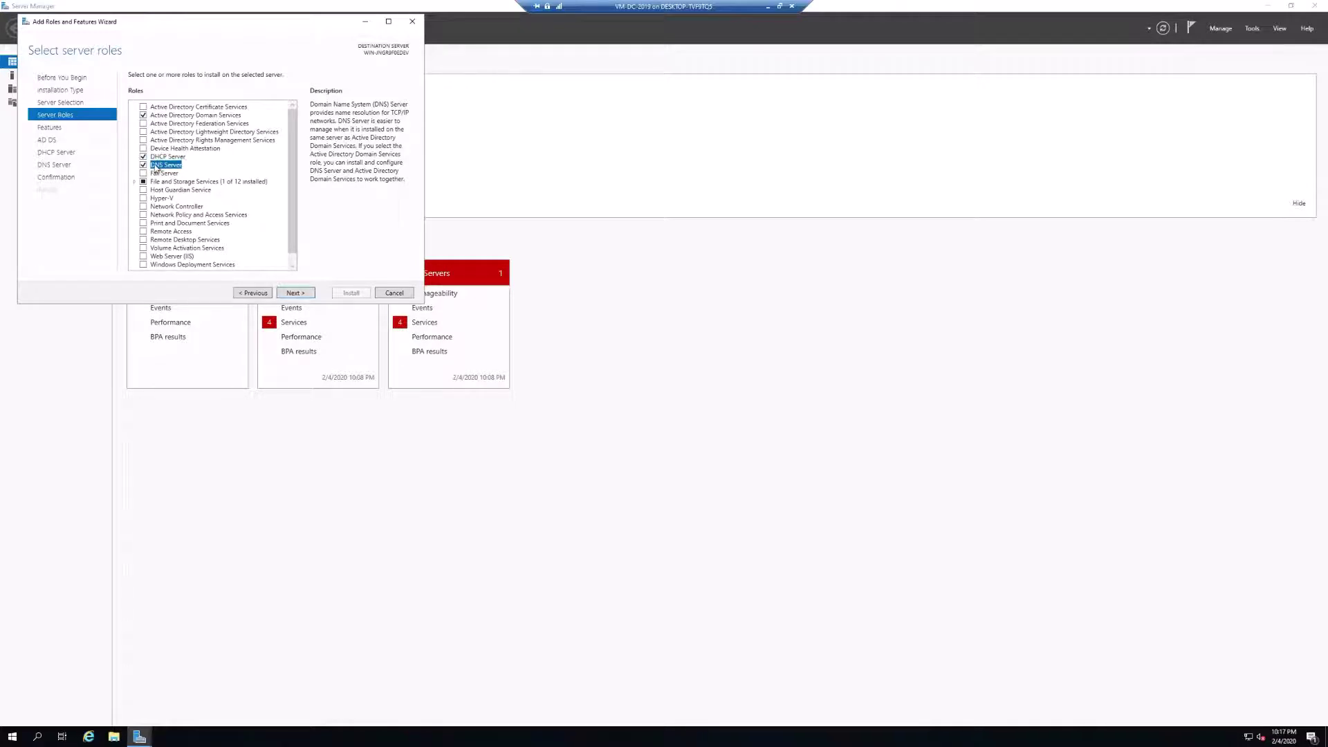
scroll(215, 157, down, 1)
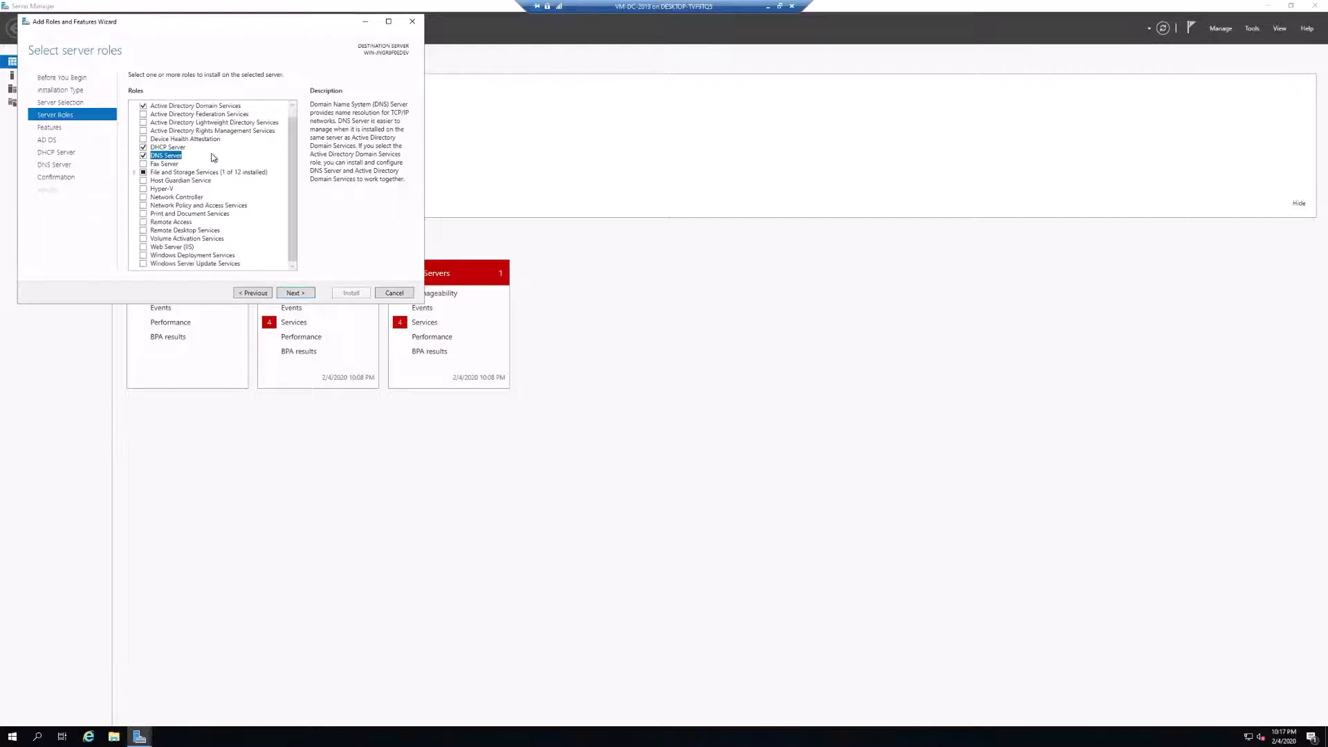
scroll(228, 242, up, 1)
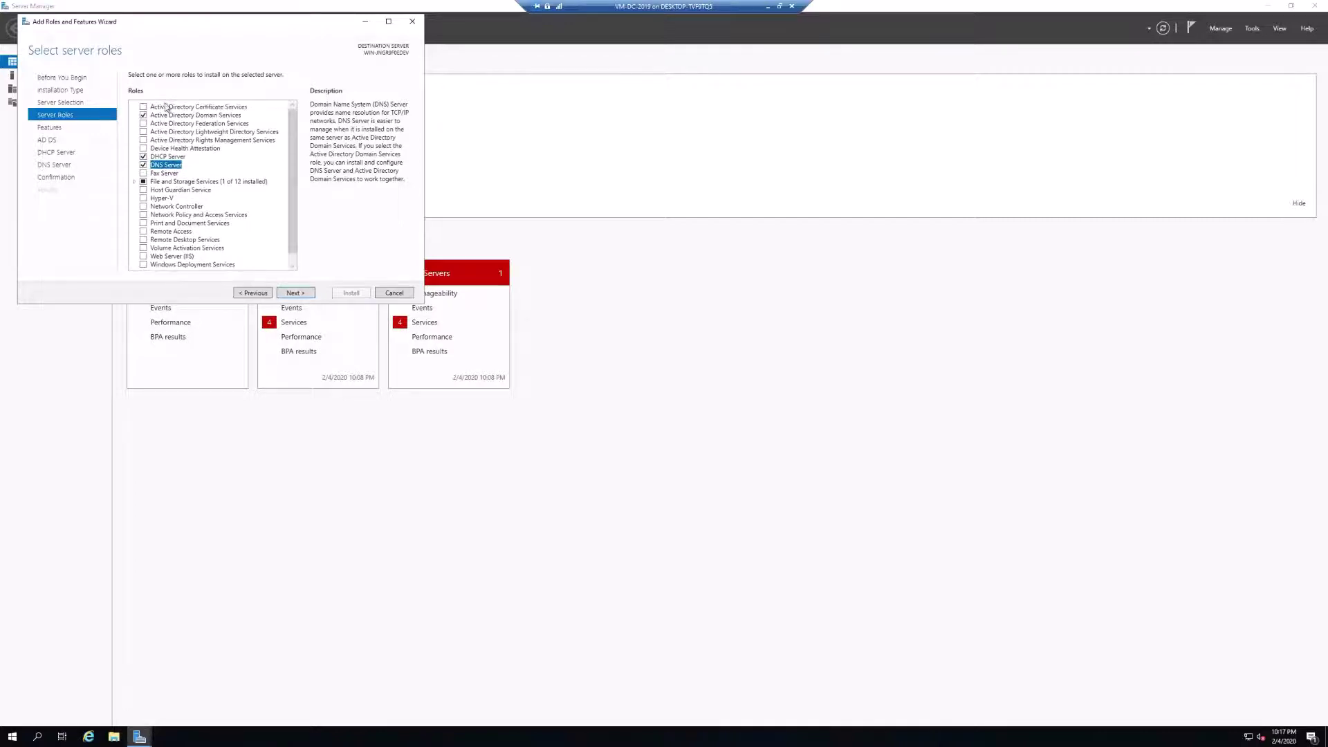
Keep the default features, pass the AD DS and DHCP information pages, and review the confirmation list.
click(299, 295)
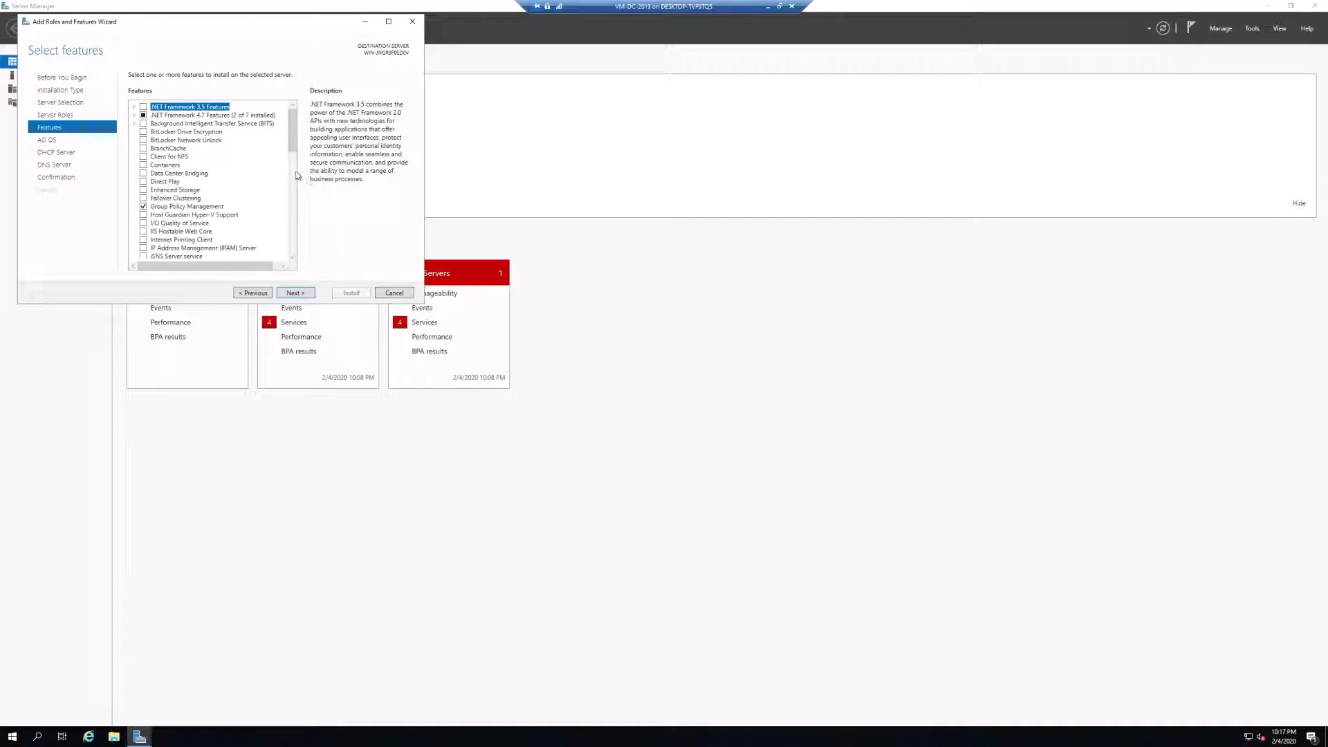
mouse_move(292, 122)
mouse_down()
mouse_move(291, 228)
mouse_move(292, 124)
mouse_up()
click(308, 296)
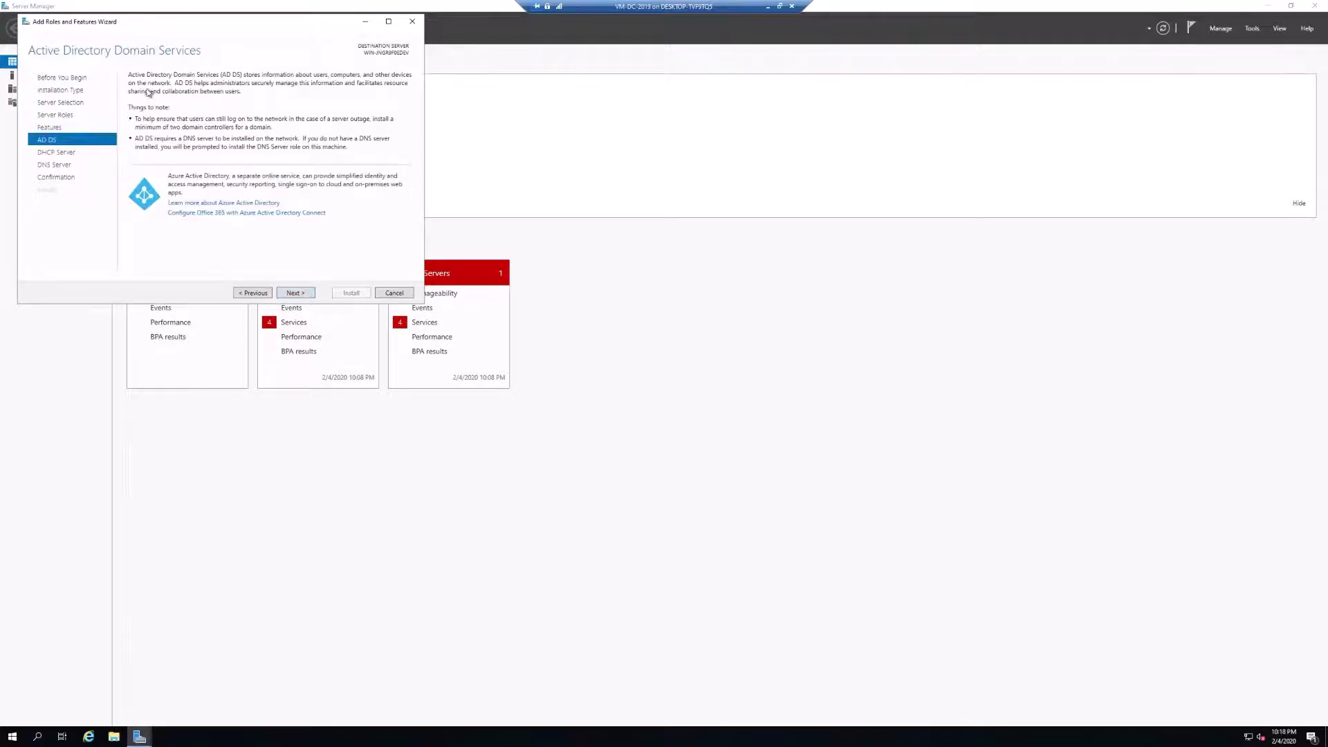
click(302, 296)
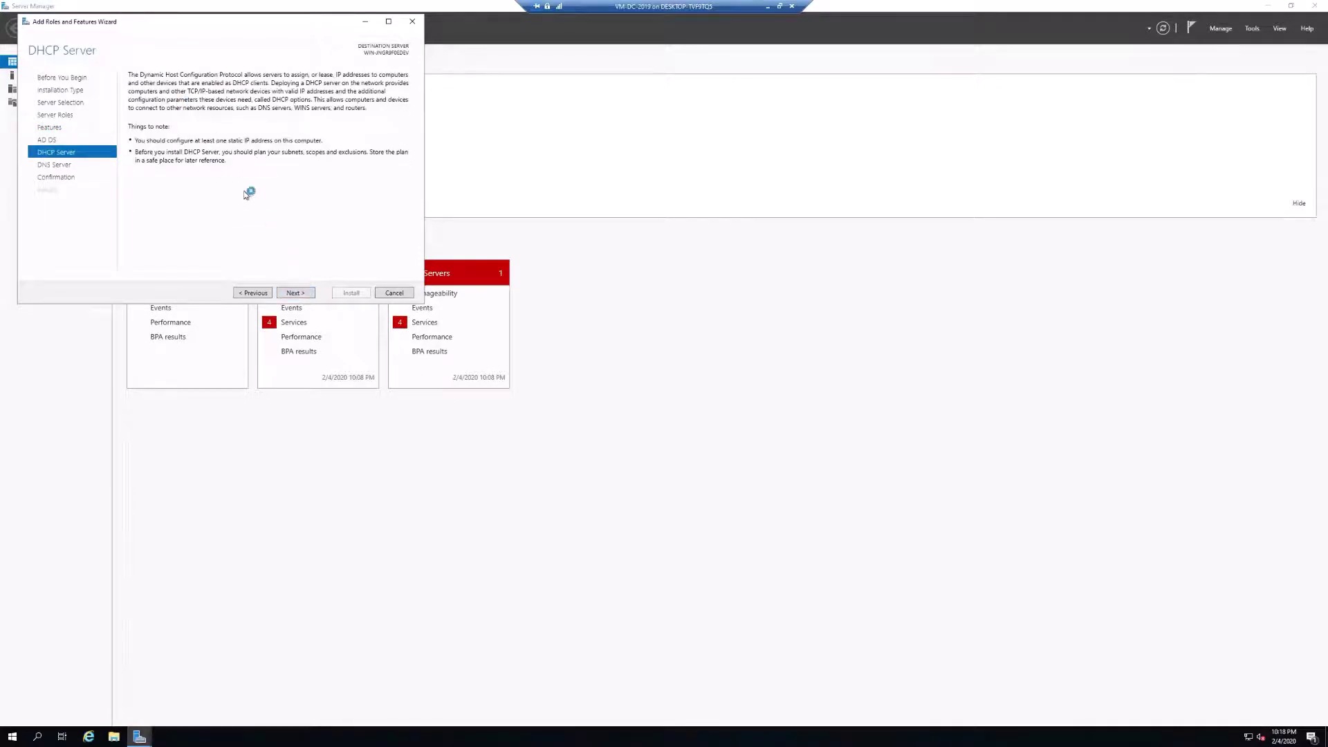
click(296, 293)
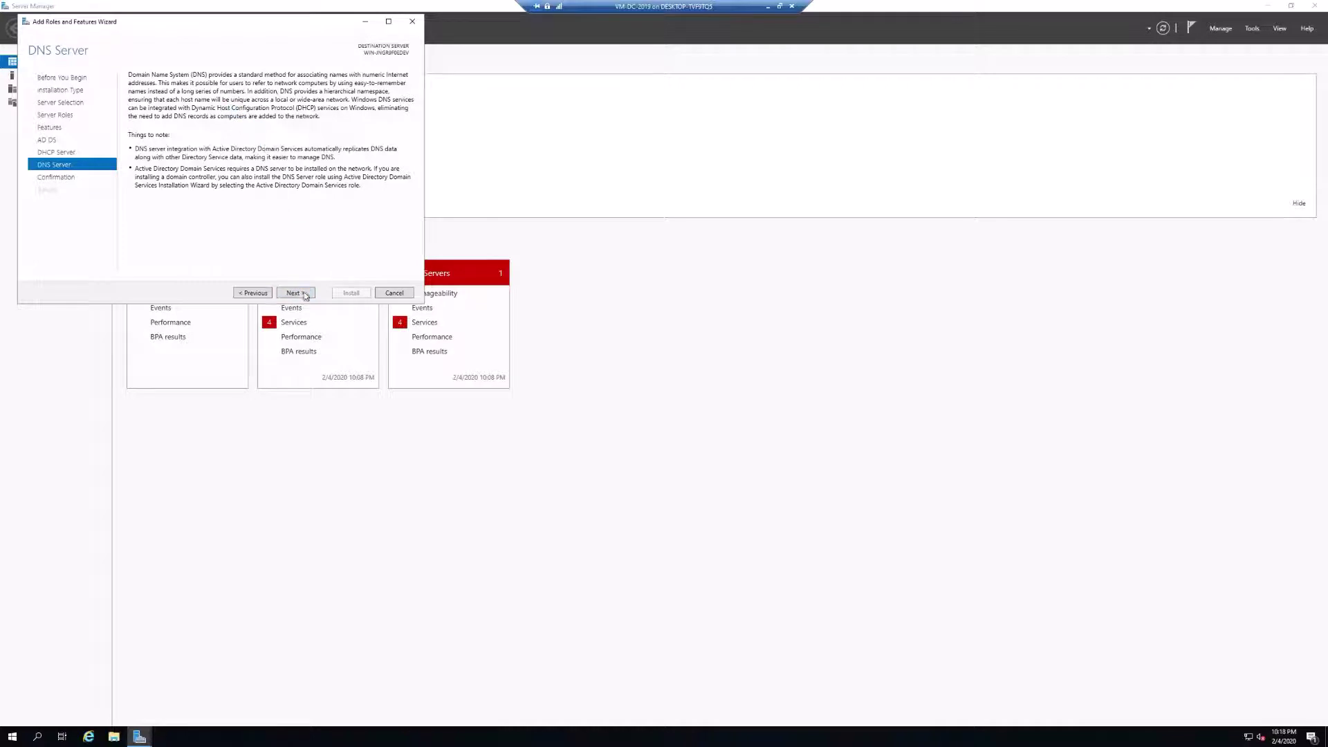
click(305, 295)
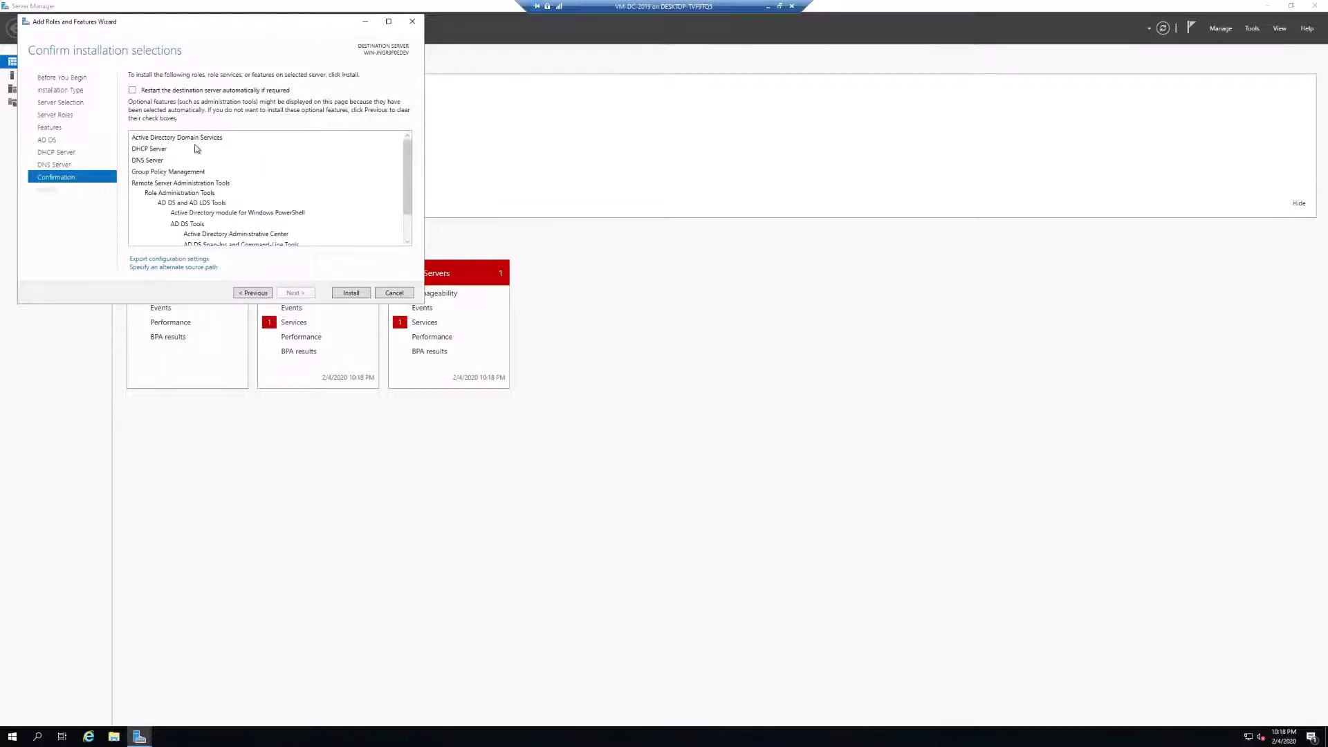
scroll(198, 149, down, 1)
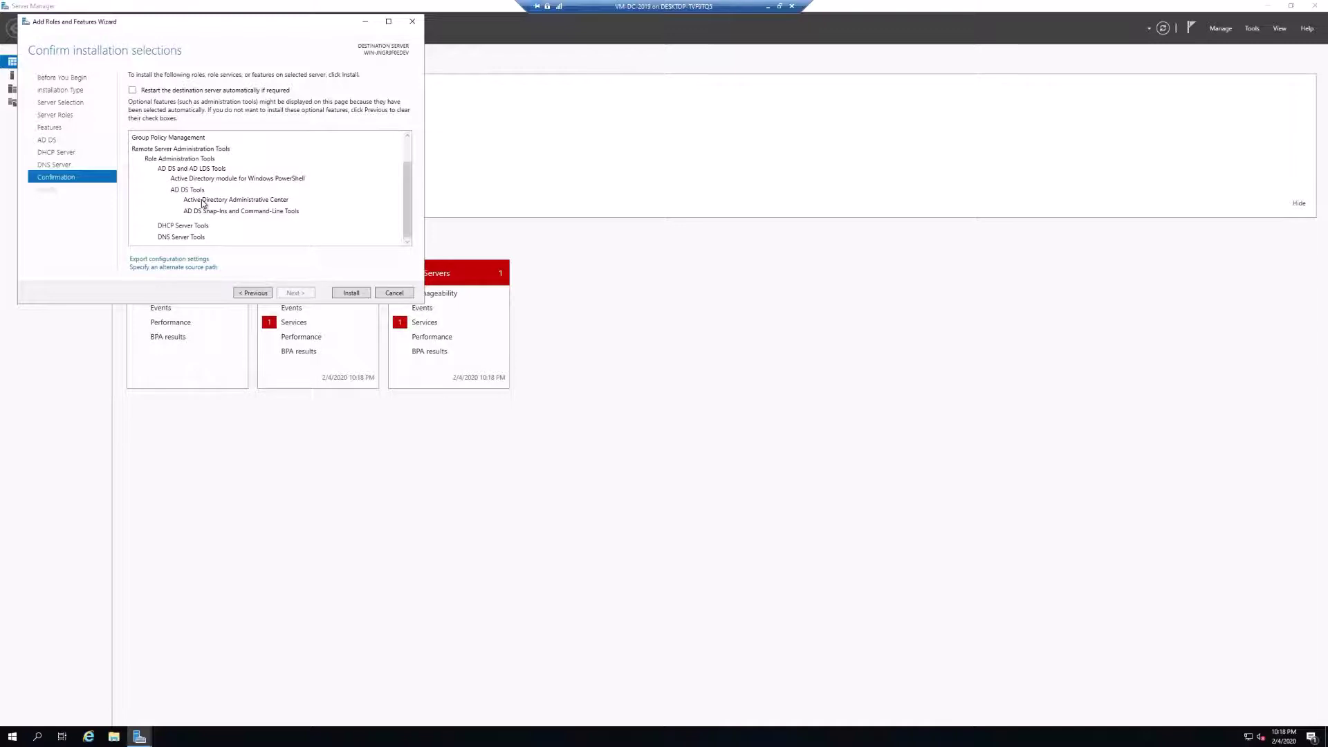
scroll(203, 202, up, 1)
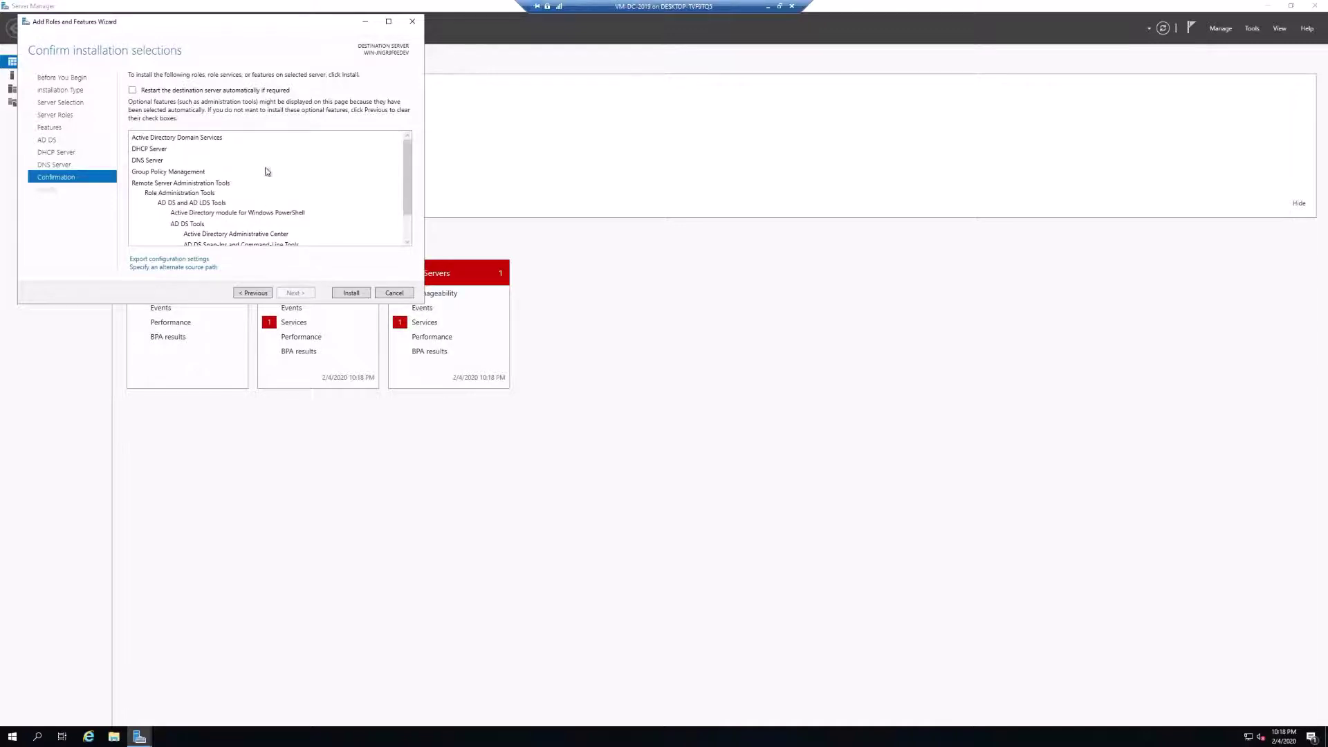
Install the AD DS, DHCP and DNS Server roles and close the wizard when finished.
click(352, 294)
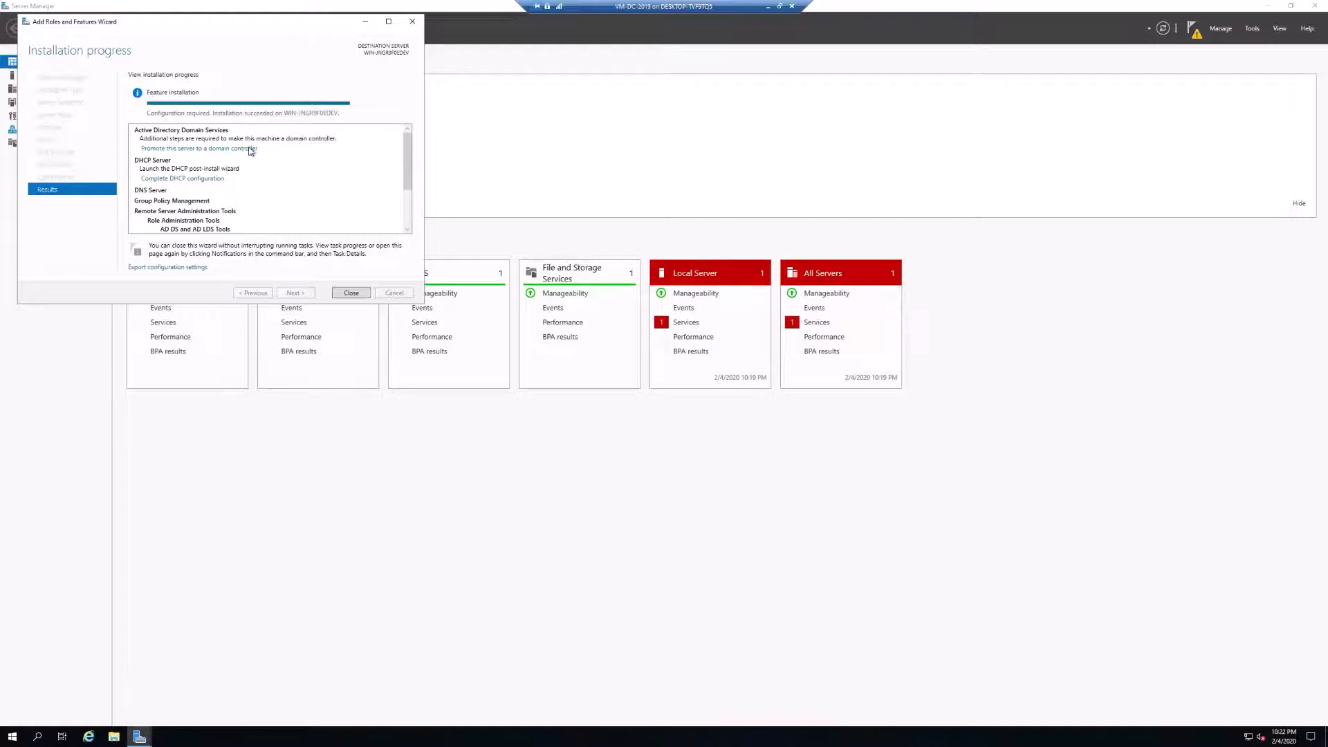
mouse_move(408, 172)
mouse_down()
mouse_move(408, 204)
mouse_move(407, 170)
mouse_up()
mouse_move(409, 155)
mouse_down()
mouse_move(409, 178)
mouse_move(409, 154)
mouse_up()
click(351, 294)
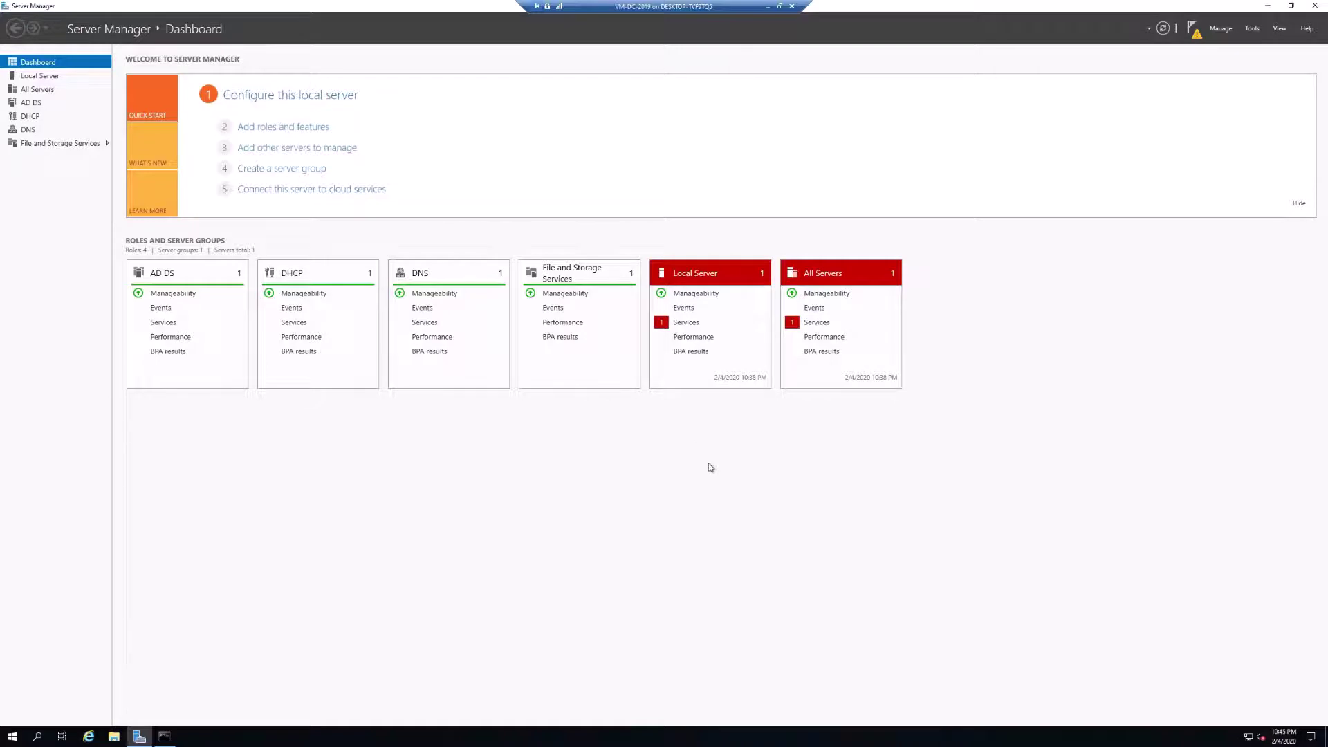
Confirm the Ethernet adapter's IPv4 preferred DNS server is 192.168.56.119 and apply it.
click(1249, 739)
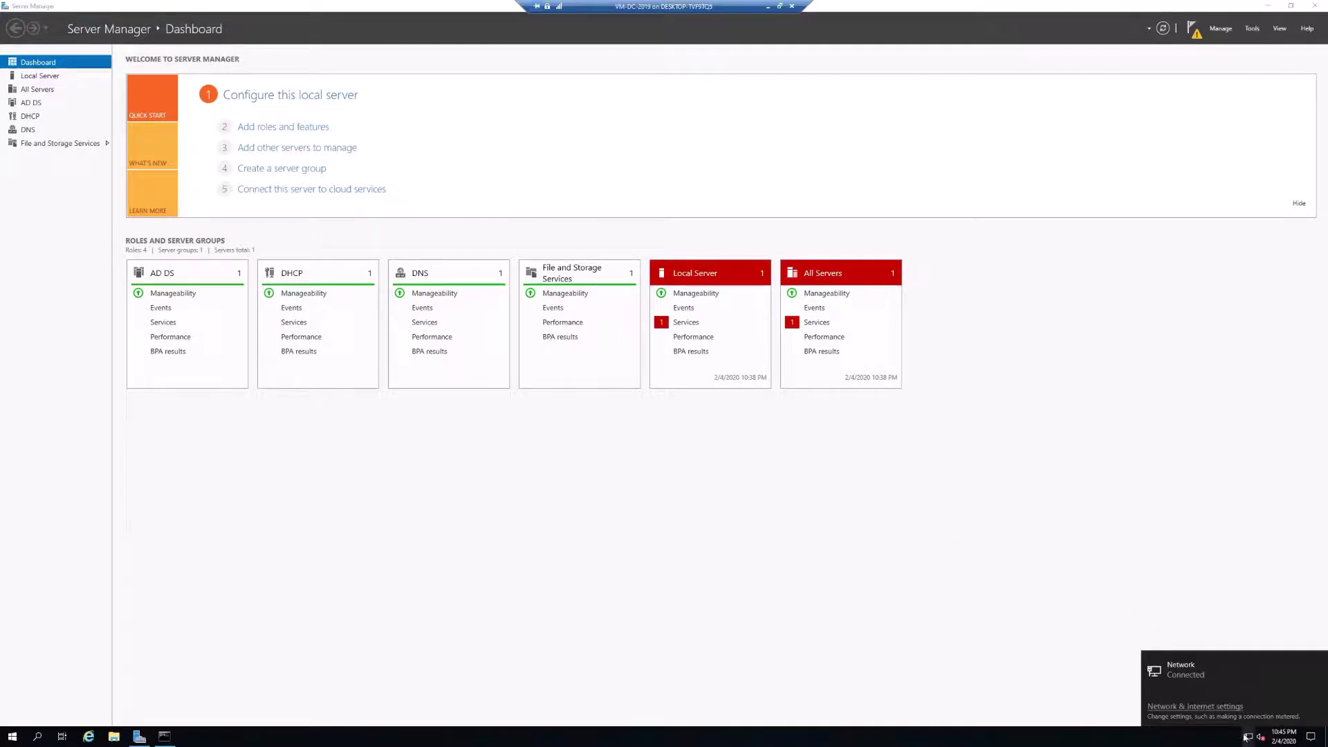
click(1197, 708)
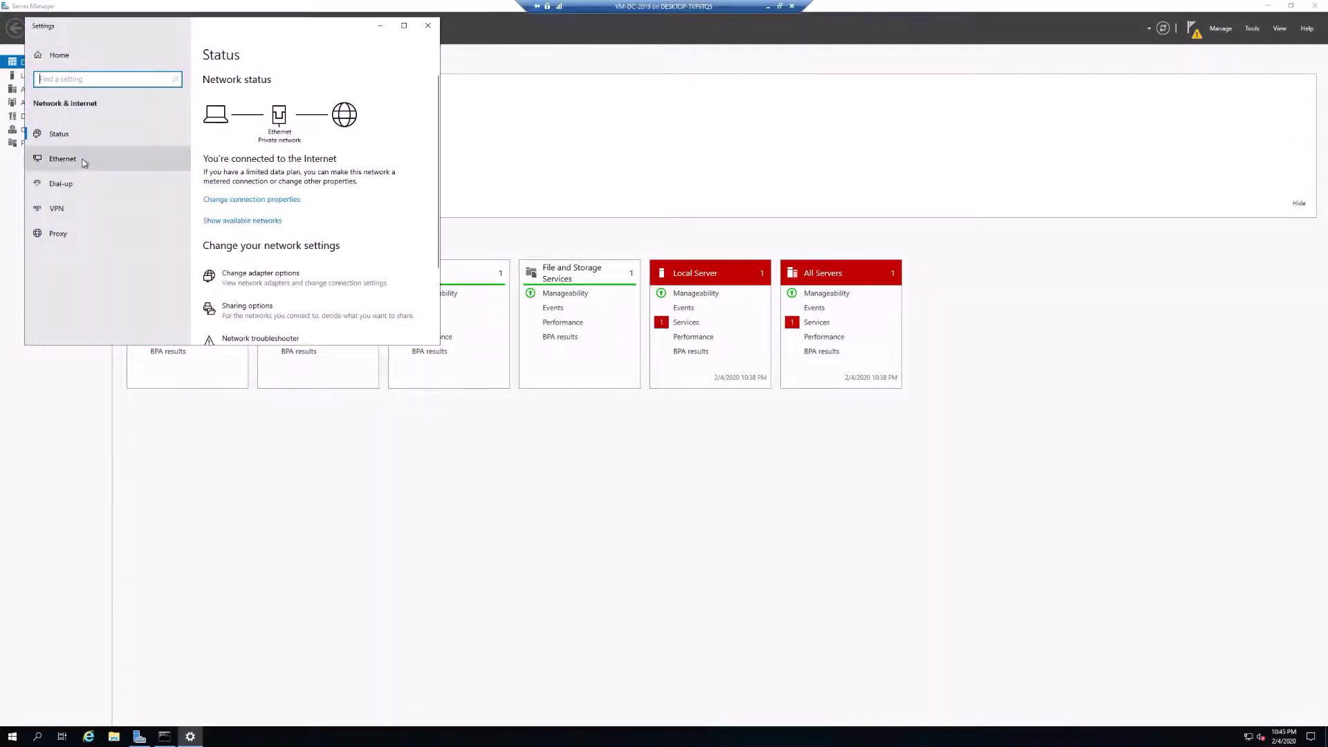
click(83, 161)
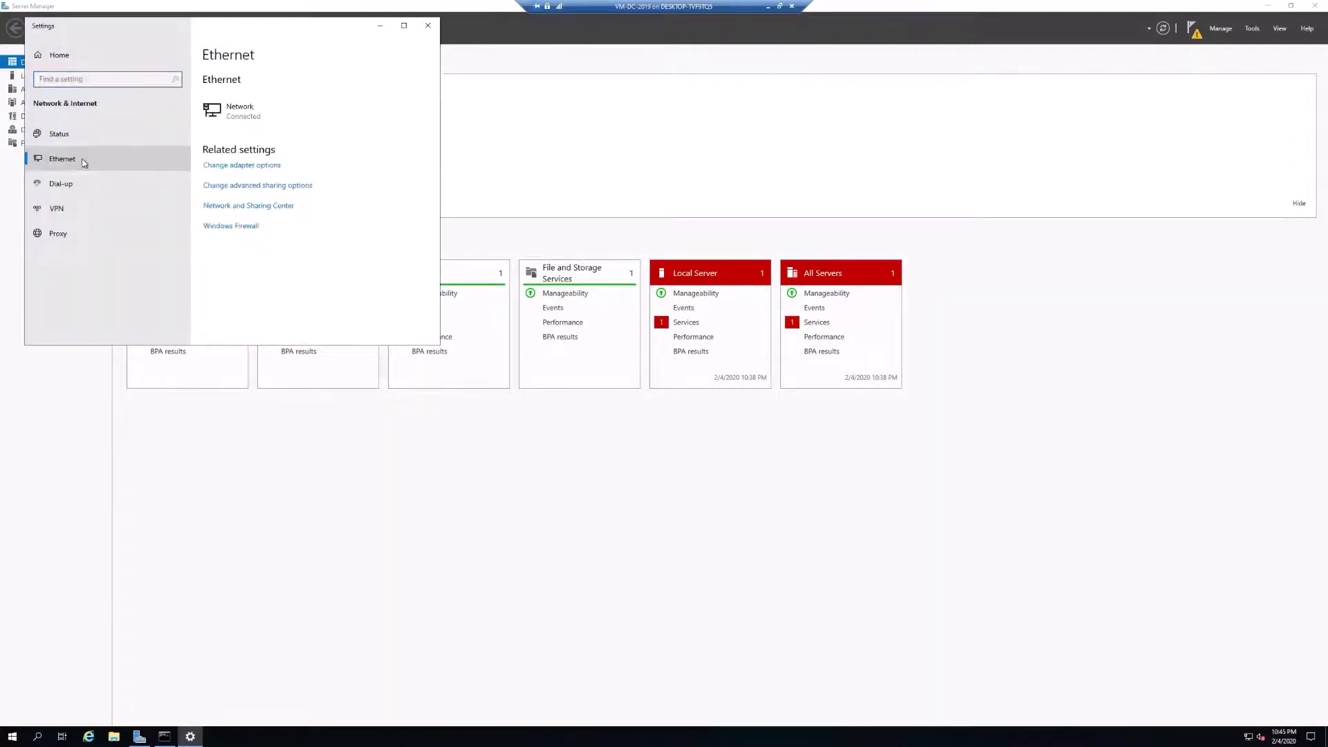
click(232, 171)
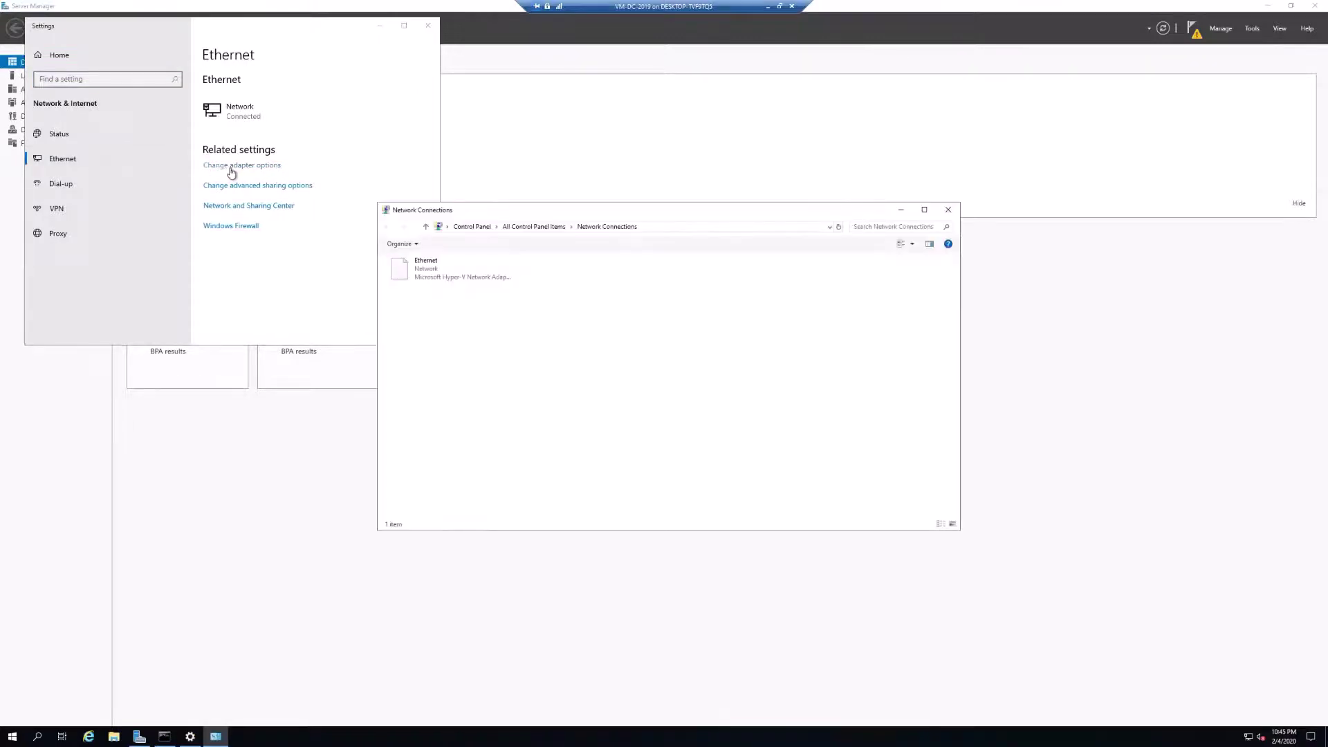
right_click(420, 270)
click(451, 366)
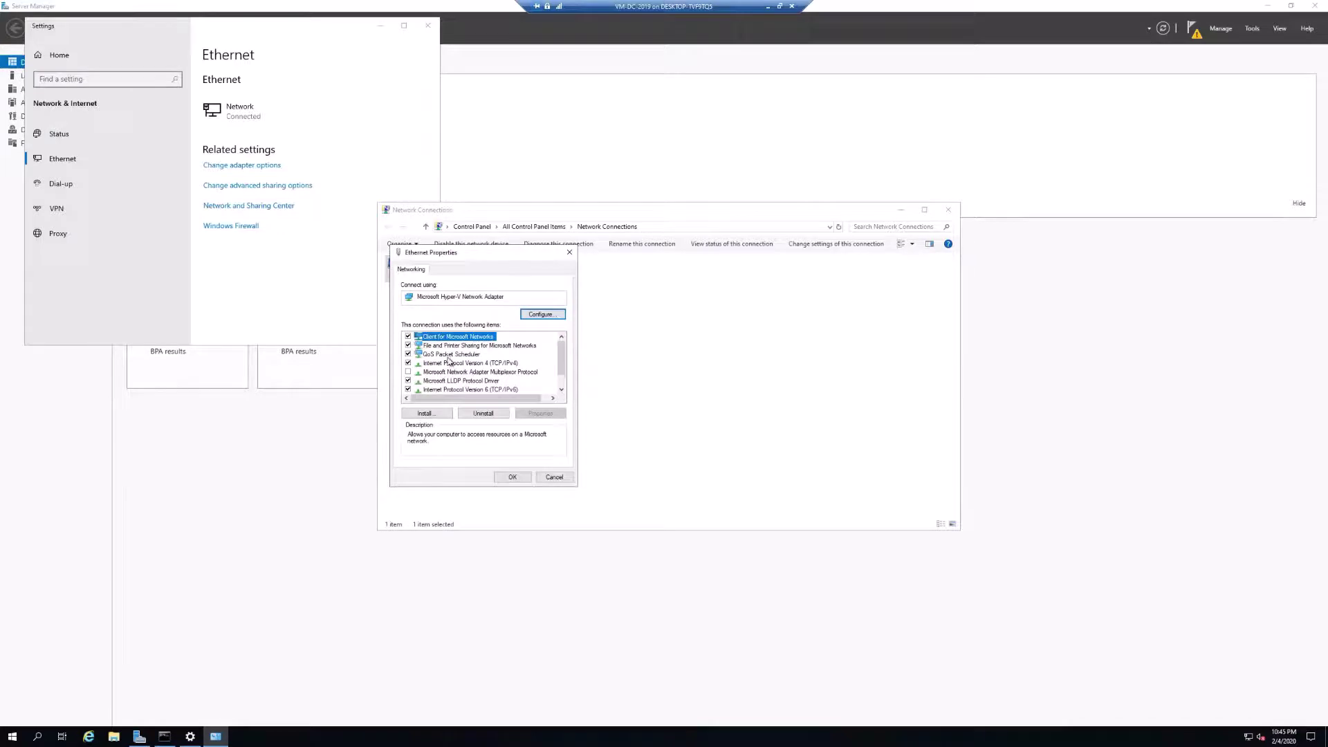
click(478, 363)
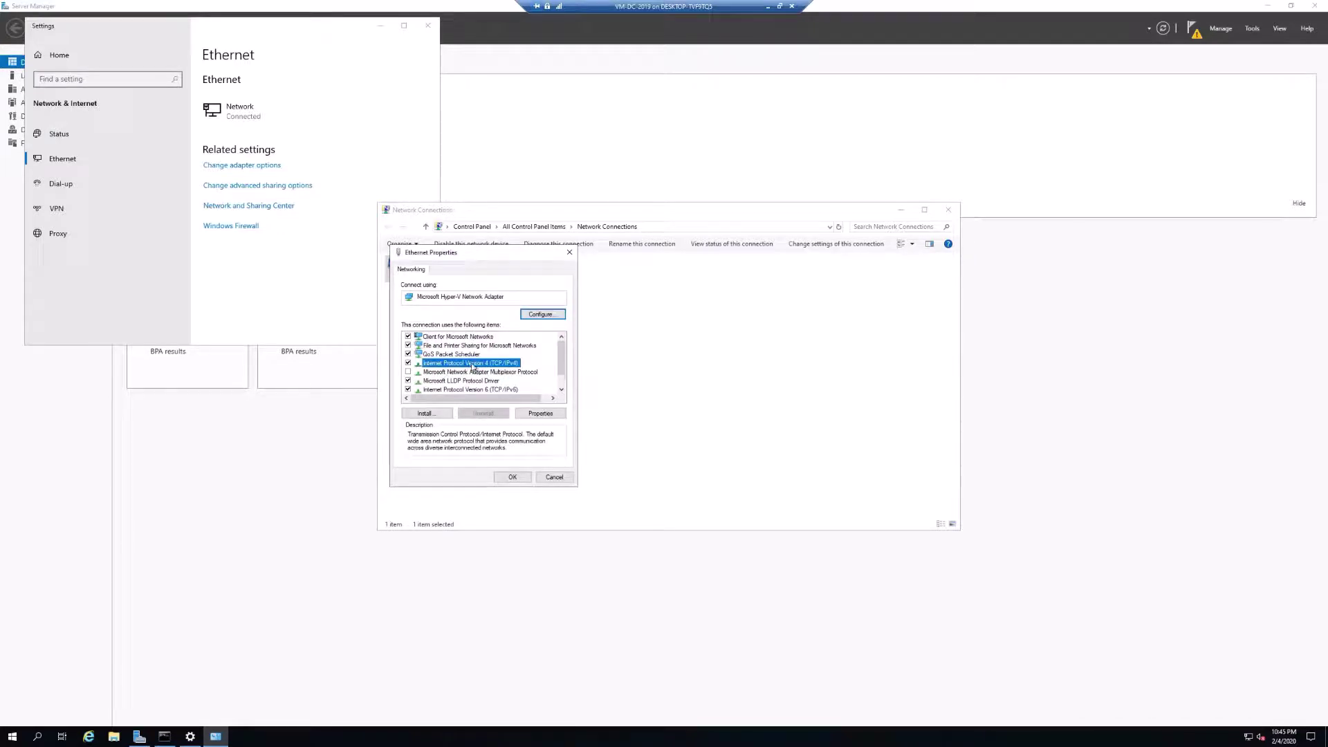
click(544, 414)
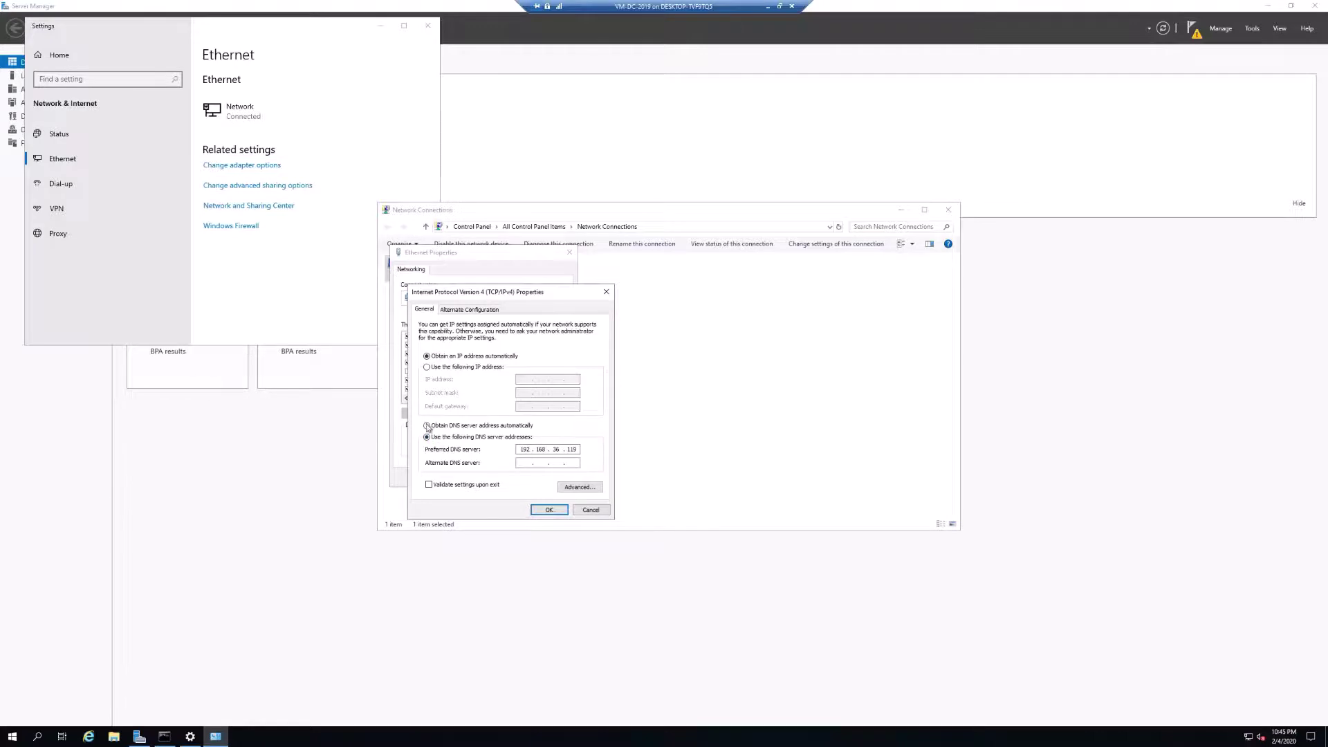
click(548, 513)
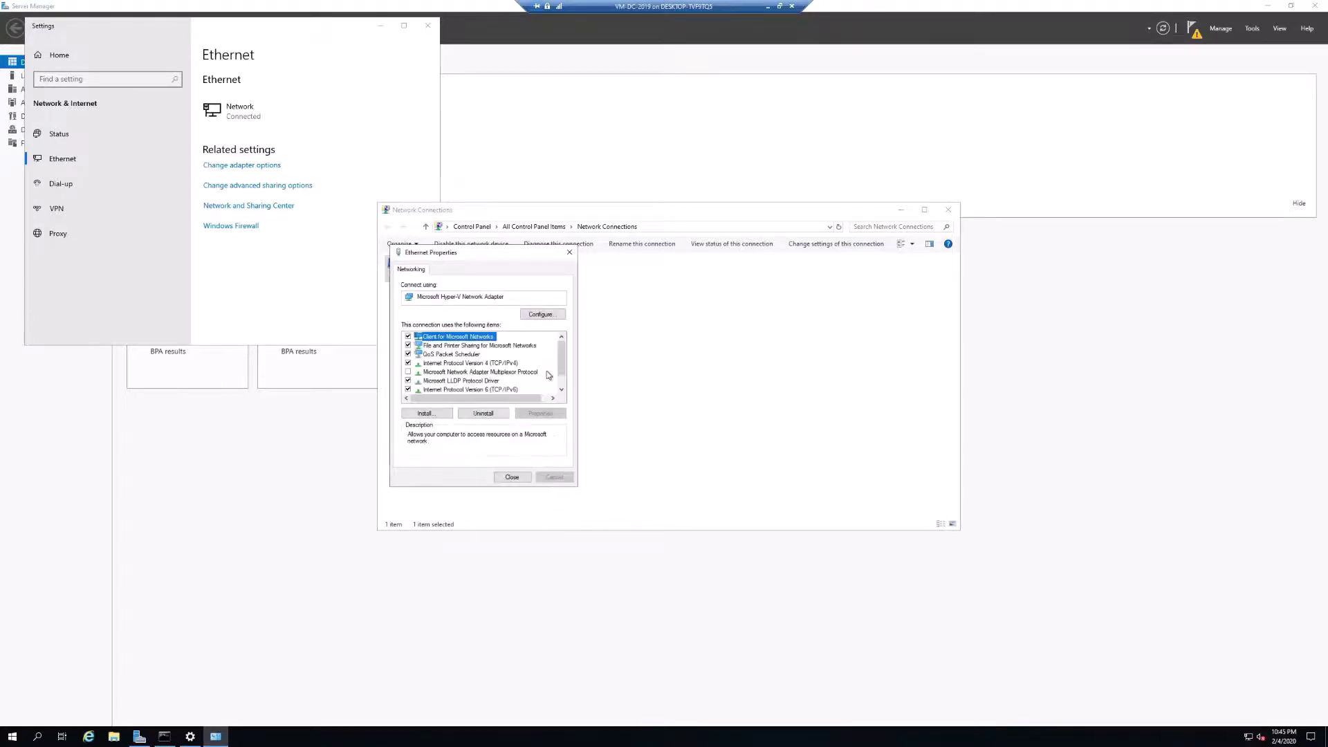
click(518, 479)
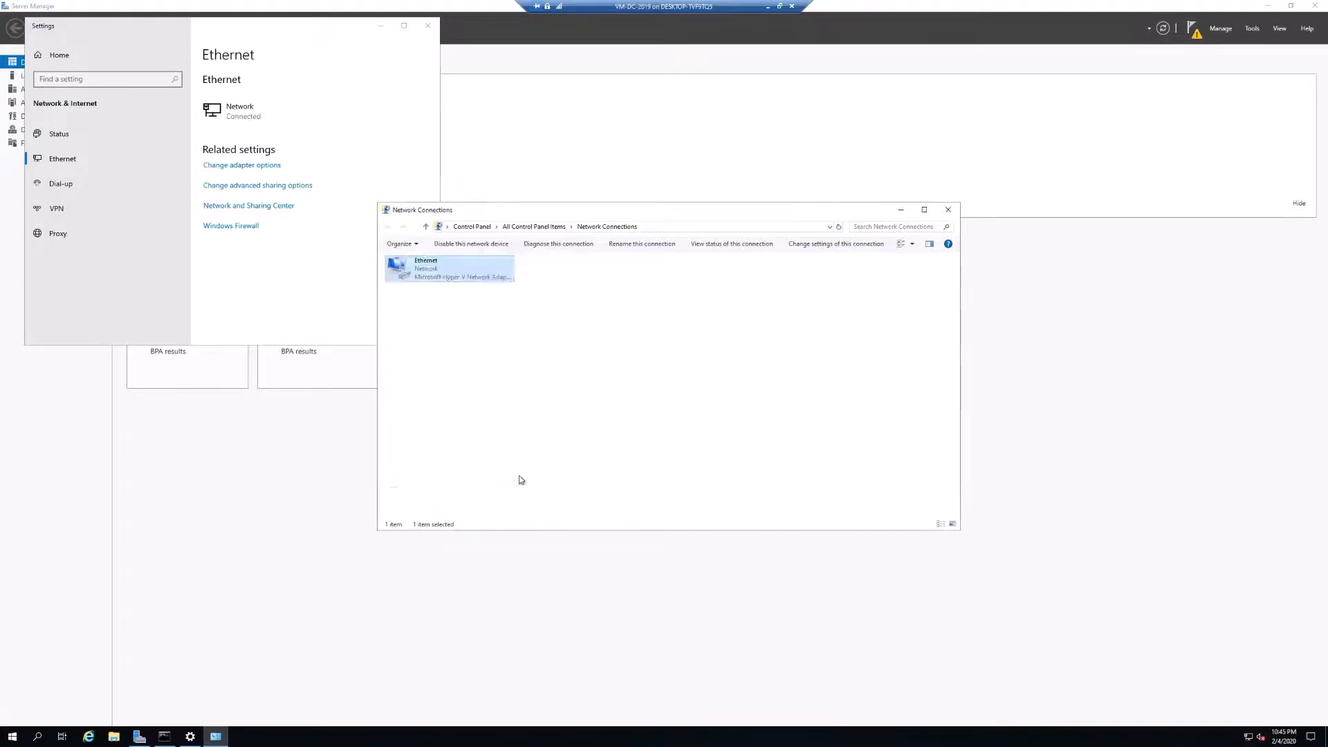
Close the network windows and show Server Manager's pending post-deployment tasks.
click(948, 209)
click(427, 25)
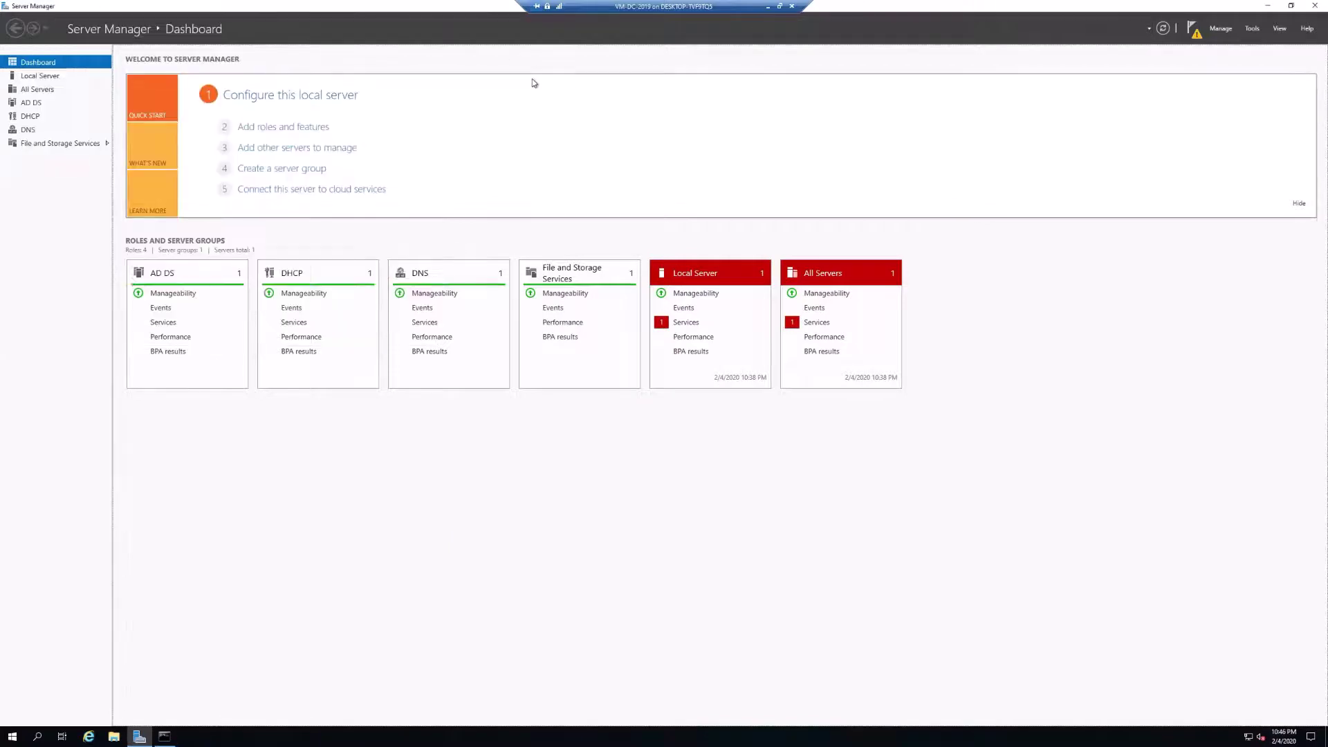
click(1191, 29)
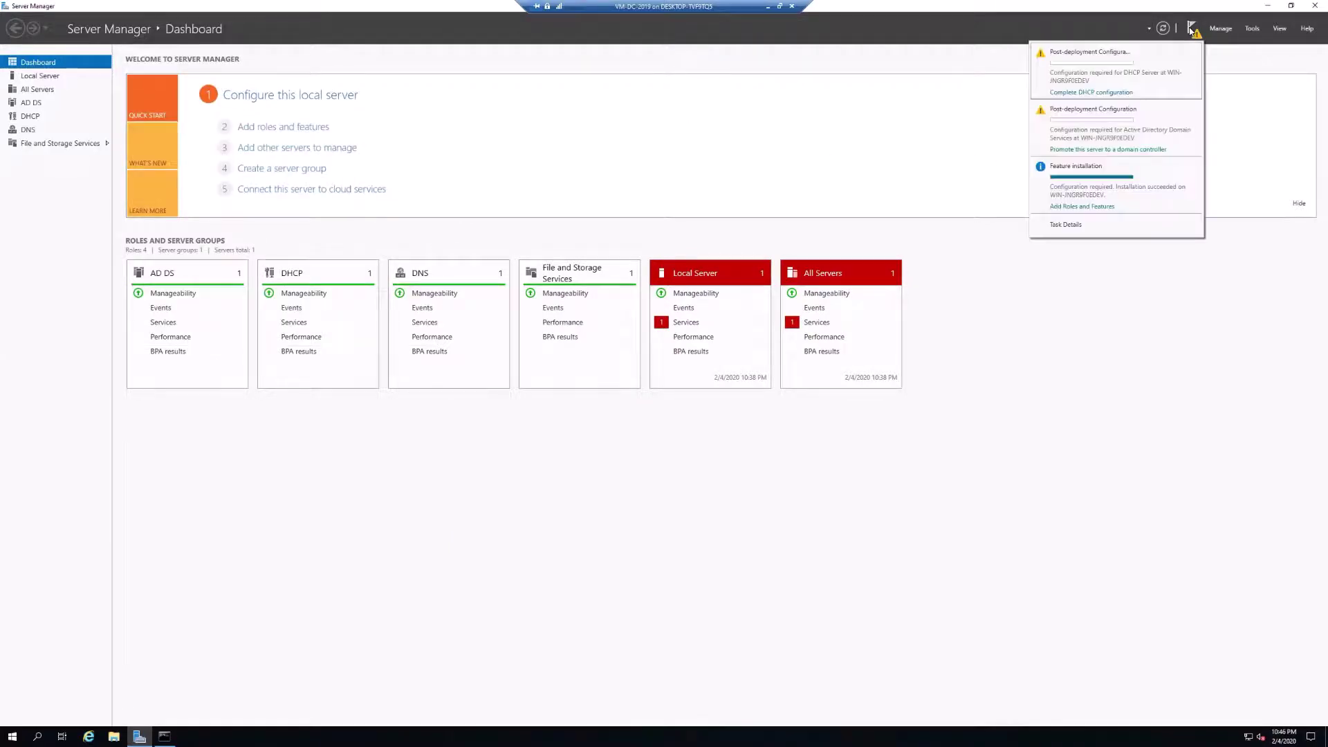
Promote the server as an additional domain controller for dime.local, entering the domain administrator's credentials.
click(1091, 150)
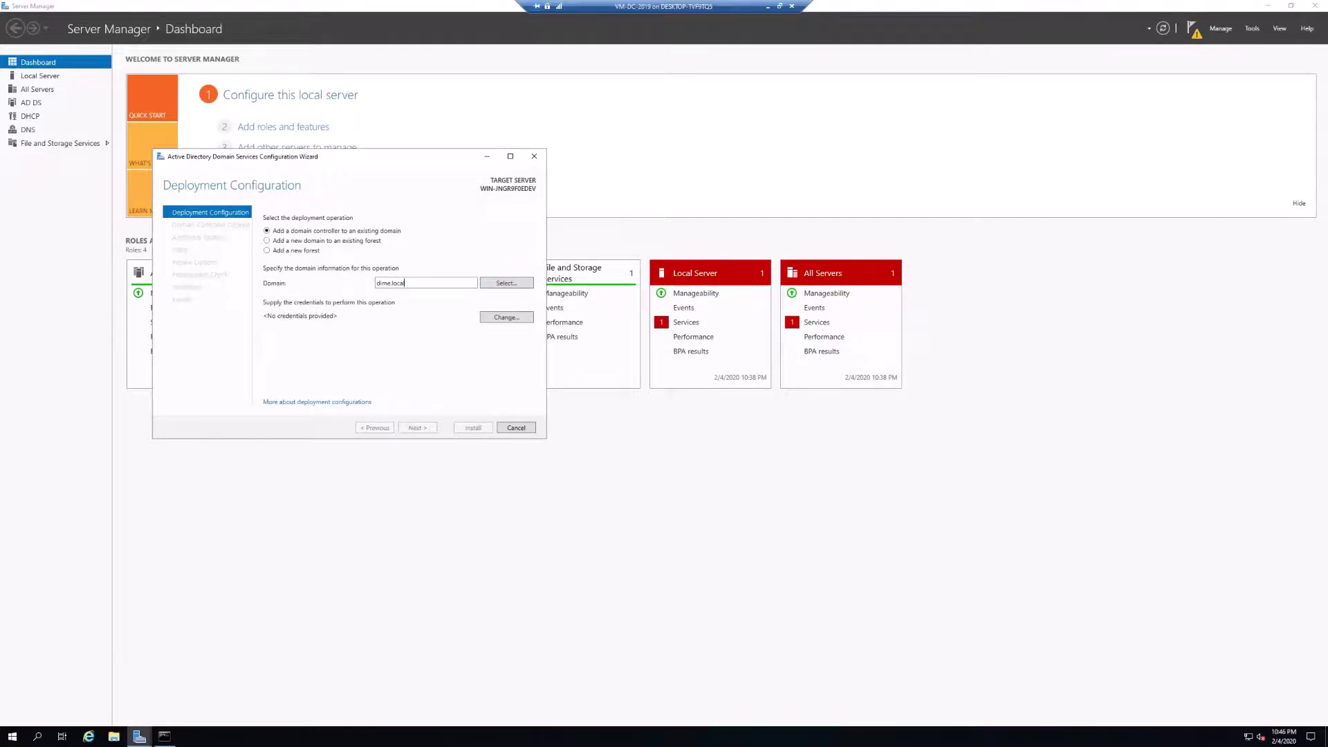
click(512, 285)
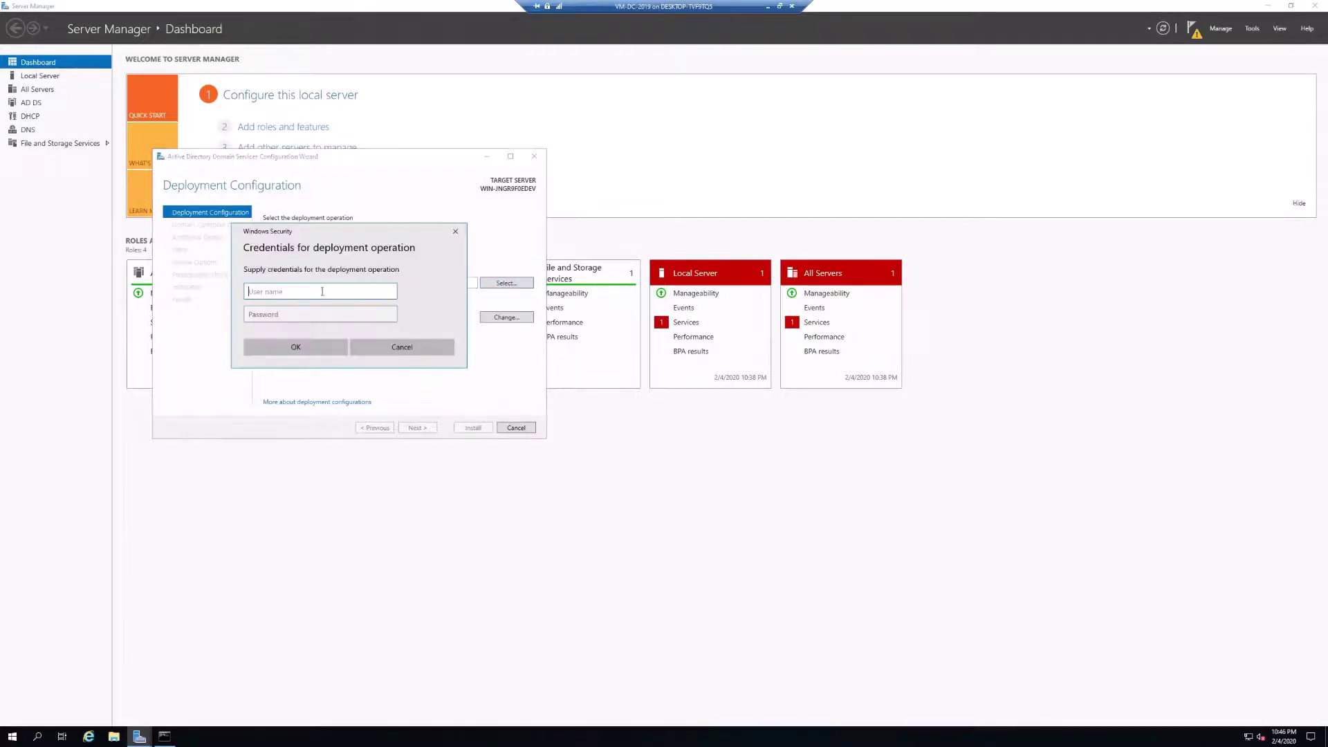
text(dime\administrator)
key(Tab)
text(P)
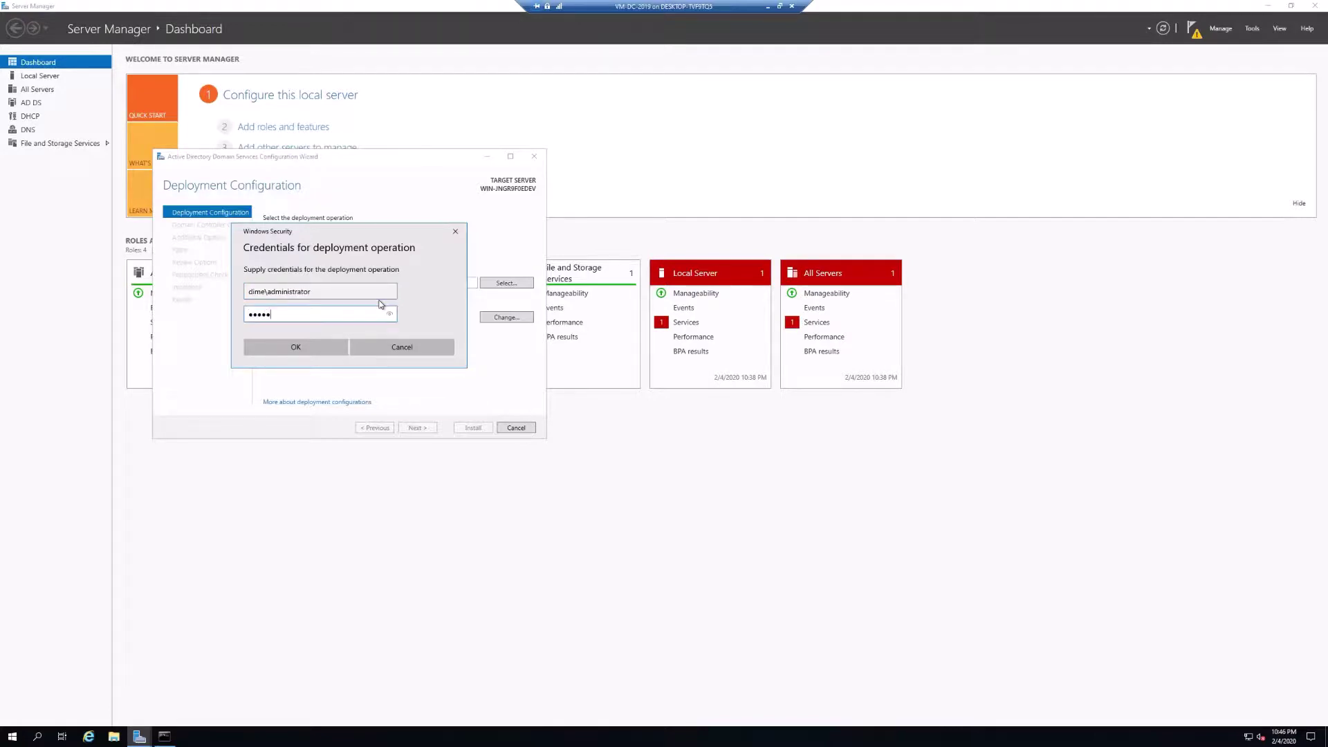
key(BackSpace)
key(BackSpace)
key(BackSpace)
text(Password123)
key(Return)
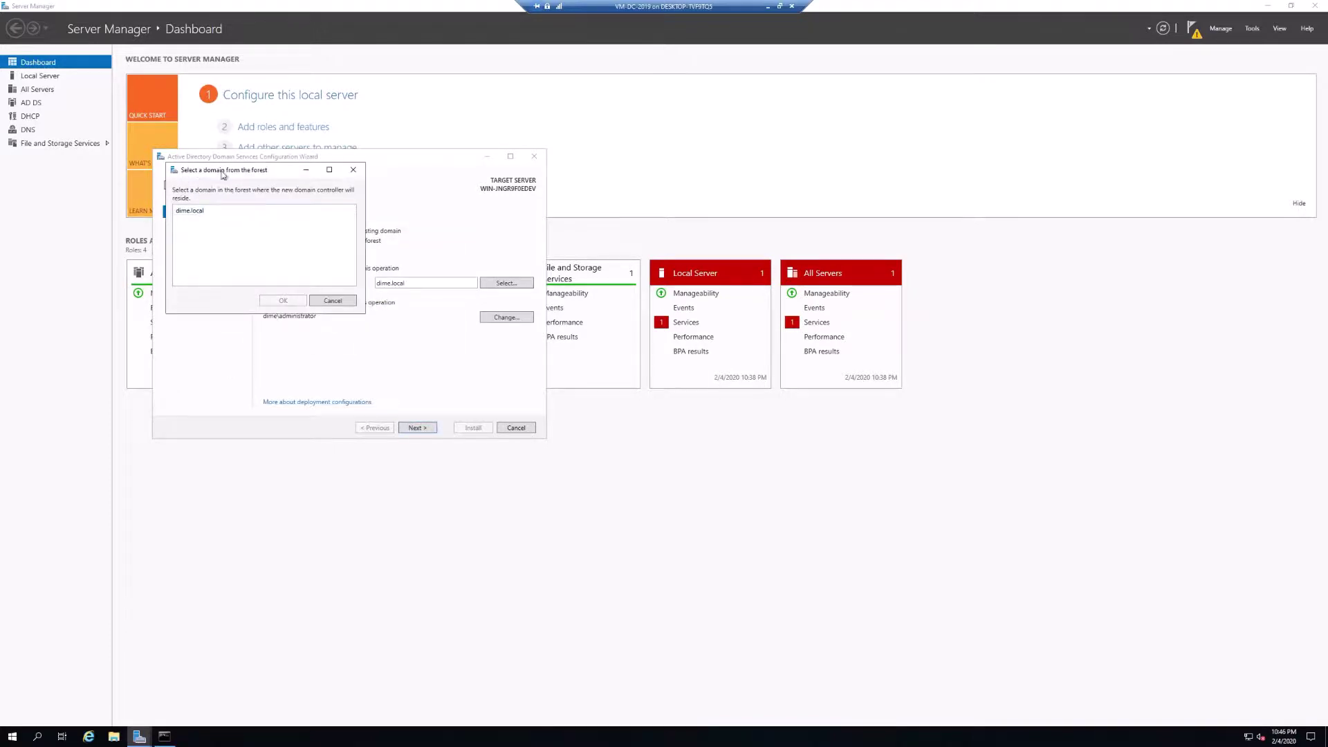
click(199, 211)
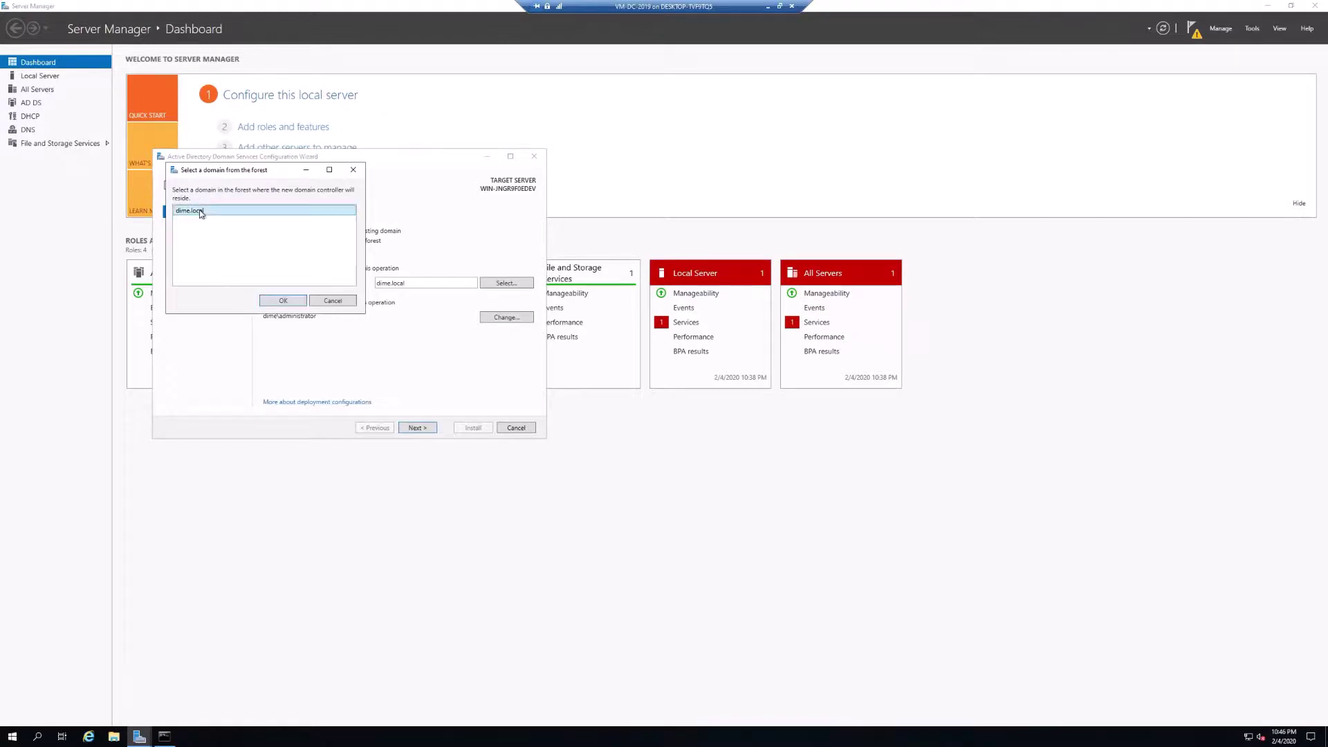
click(283, 302)
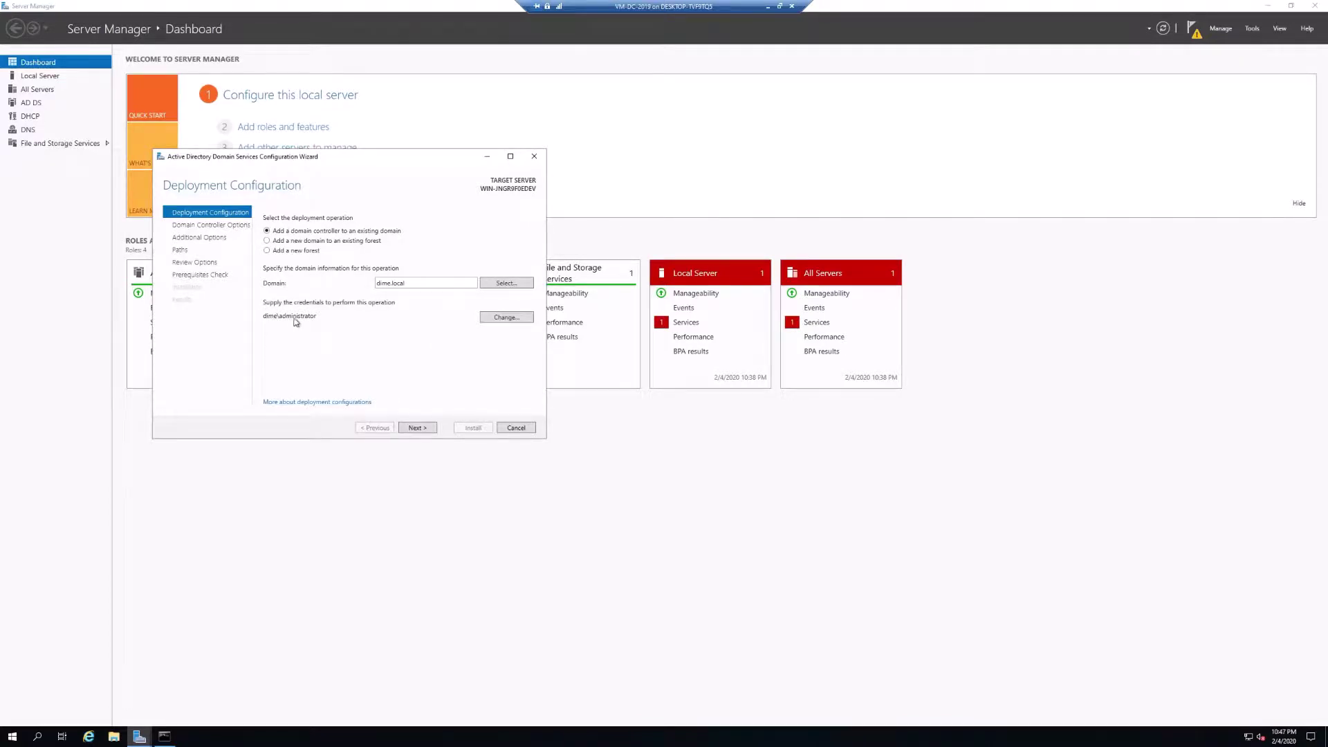
Enter and confirm the DSRM password, then advance to DNS Options leaving delegation unchecked.
click(417, 427)
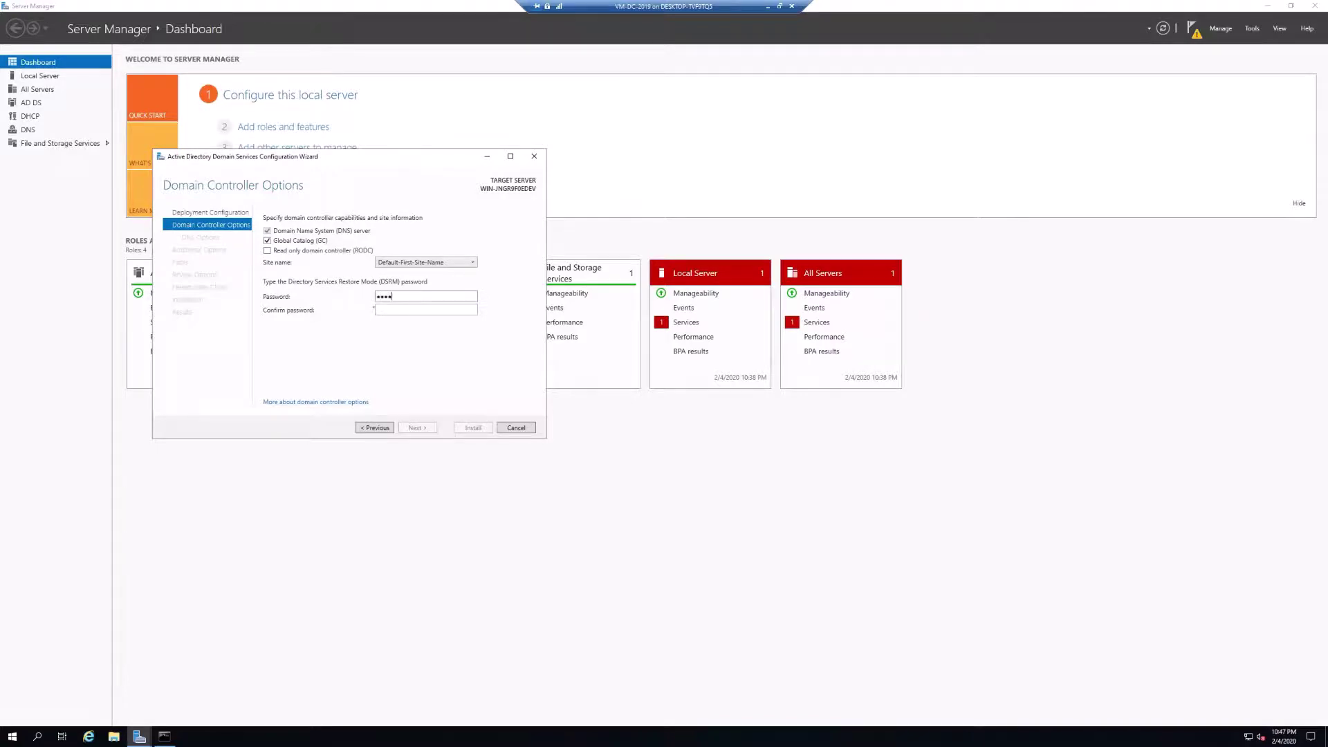
click(434, 311)
text(1)
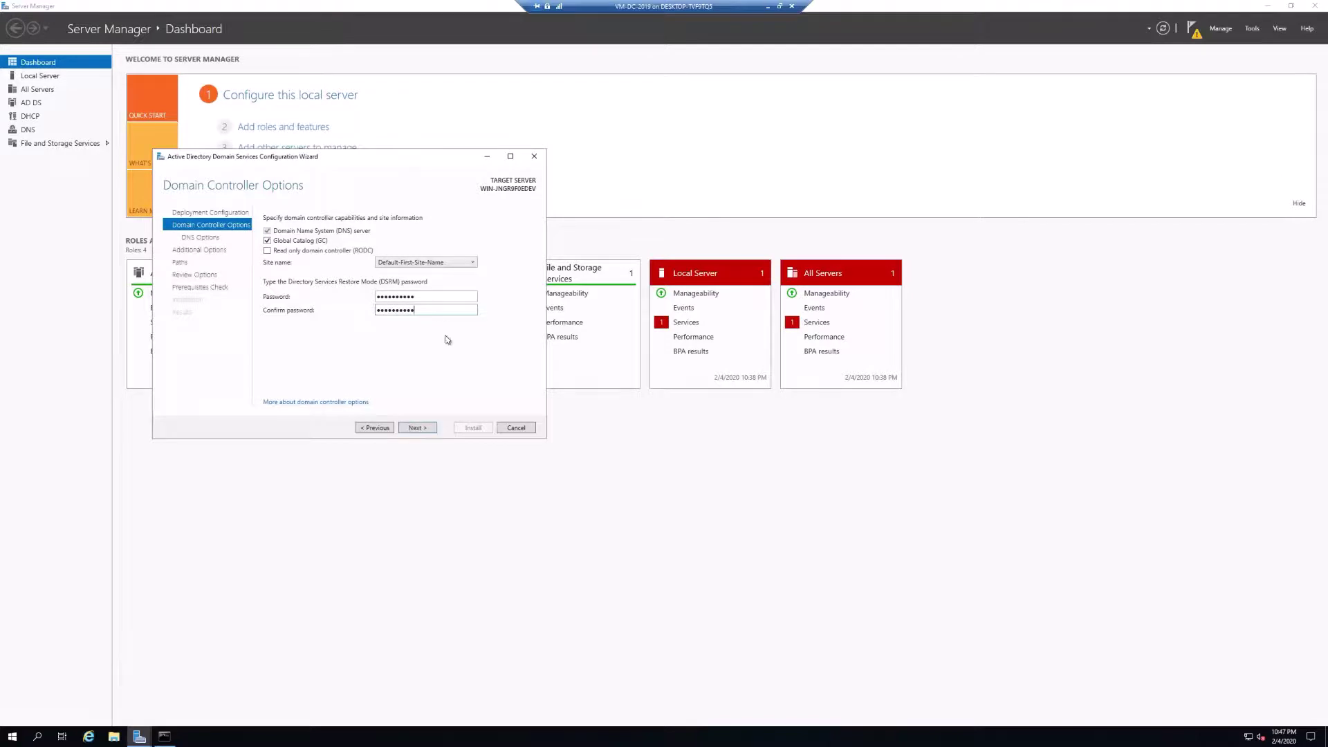
click(417, 428)
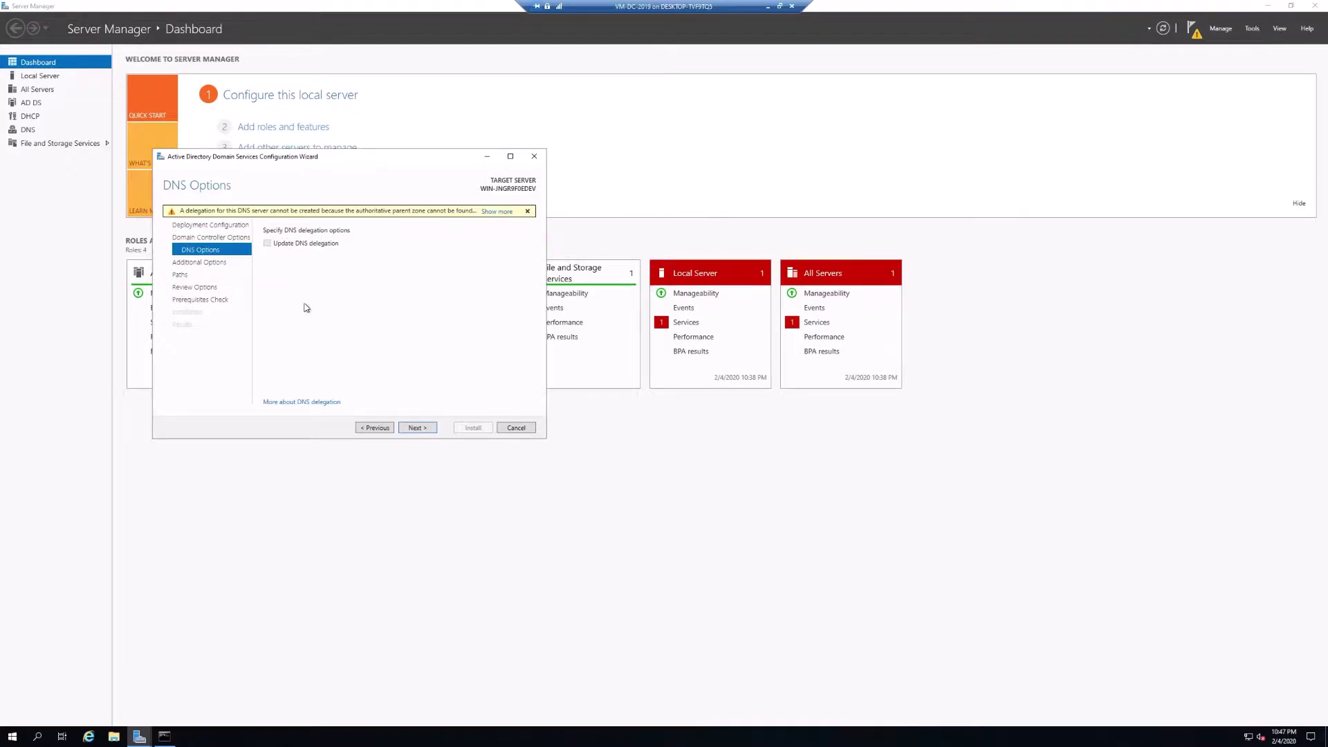
Keep replication from Any domain controller on the Additional Options page.
click(418, 429)
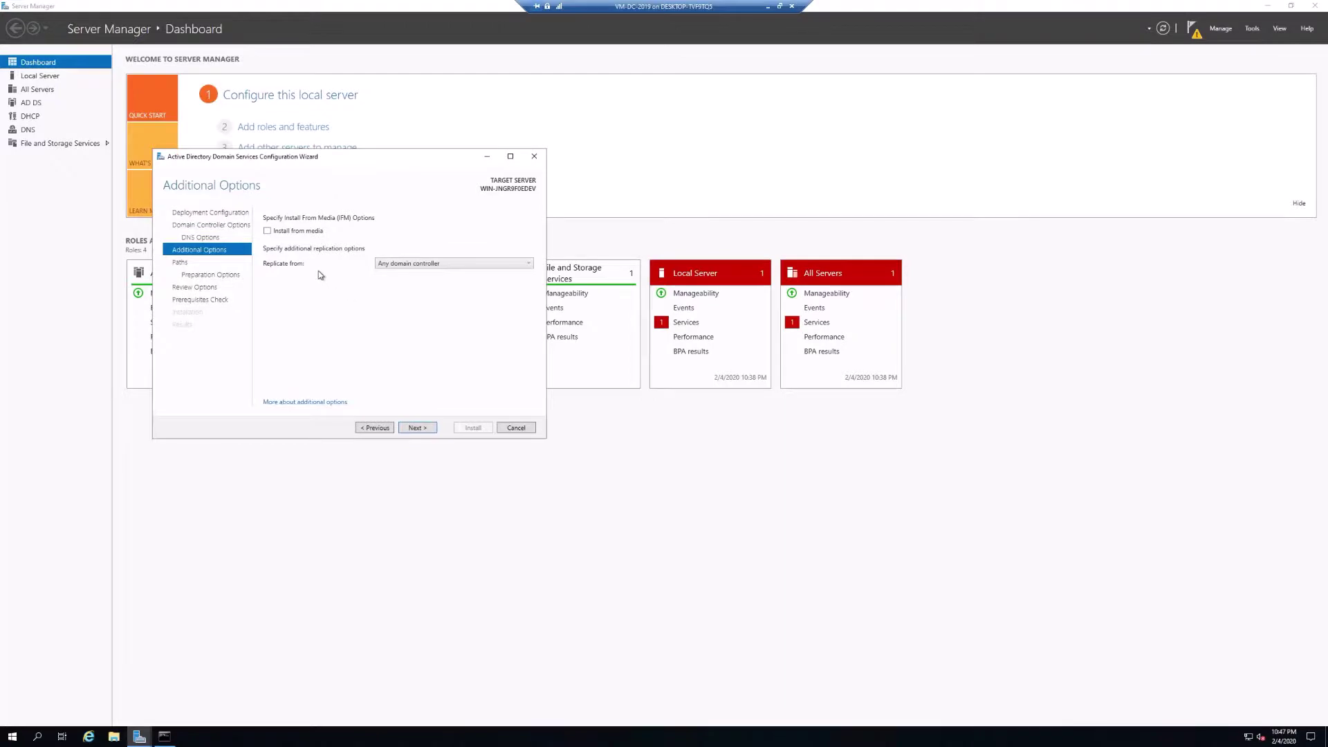
click(402, 265)
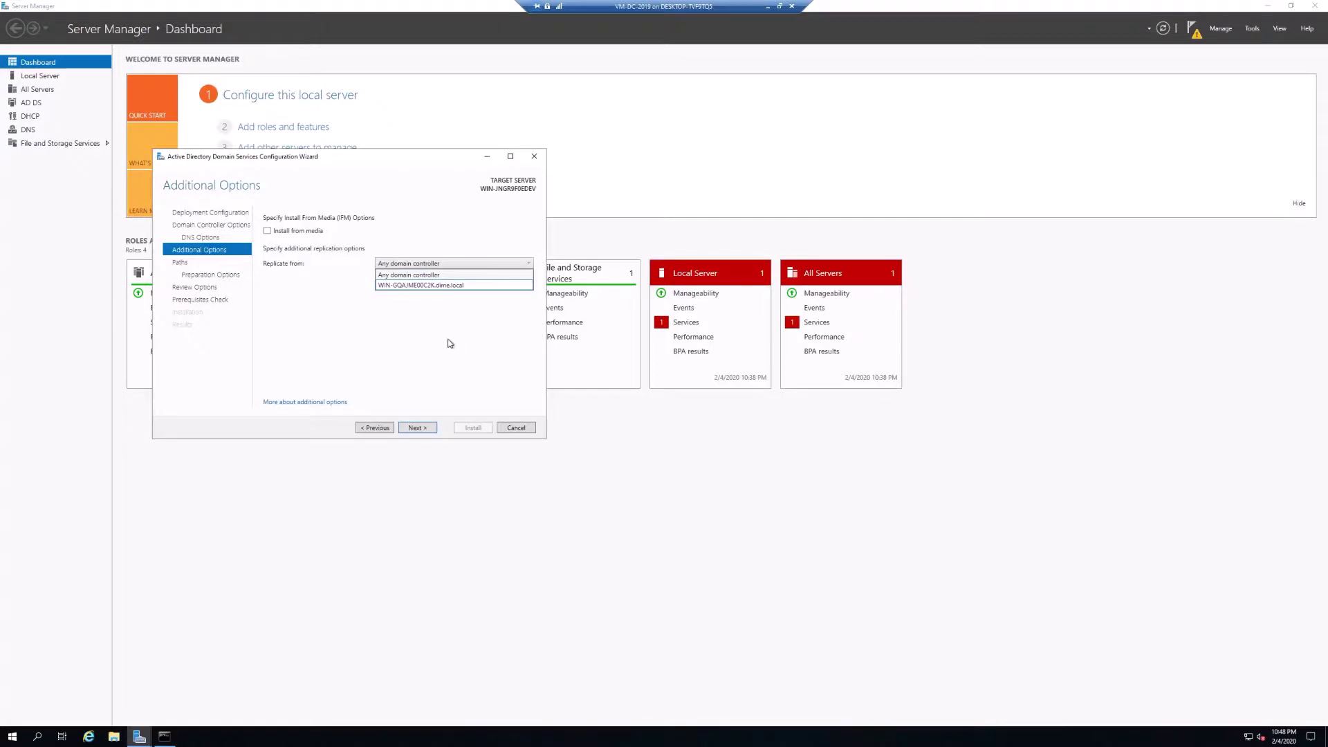
click(397, 273)
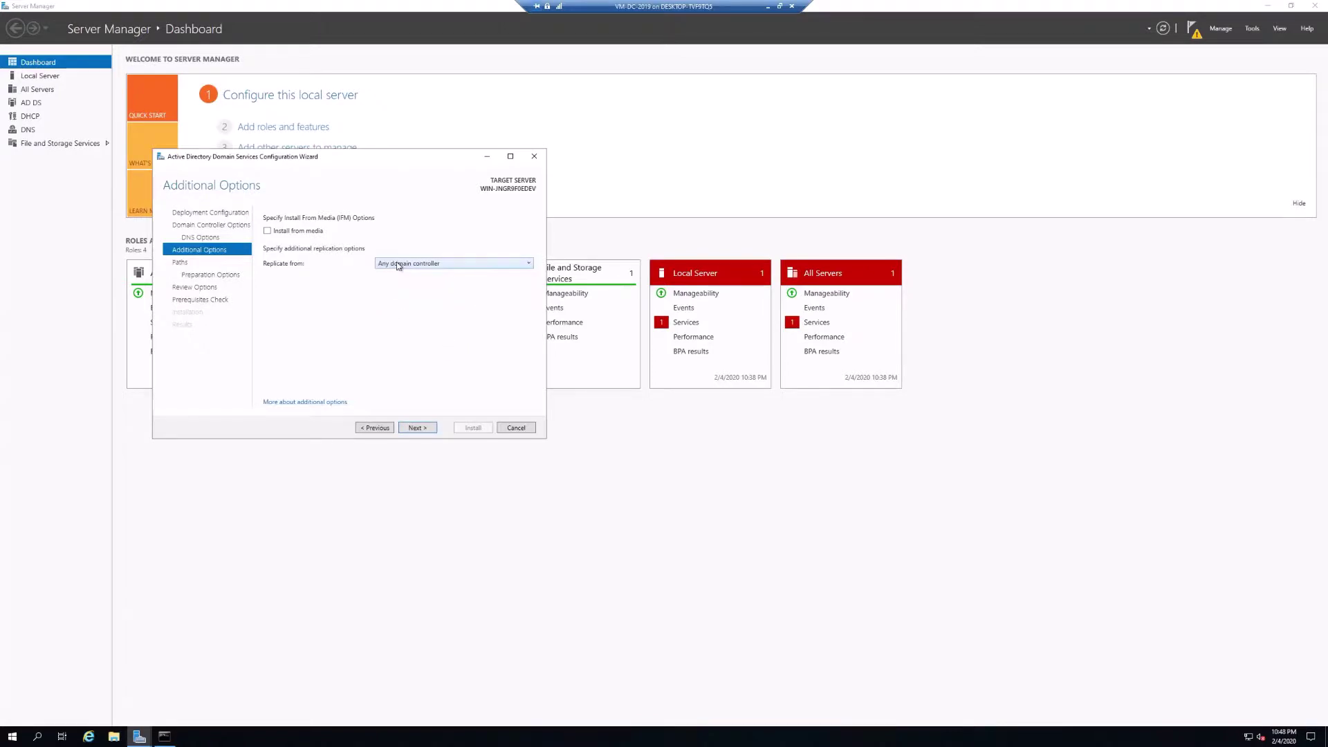
Accept the default AD DS folder paths, review the selections and run the prerequisites check.
click(420, 427)
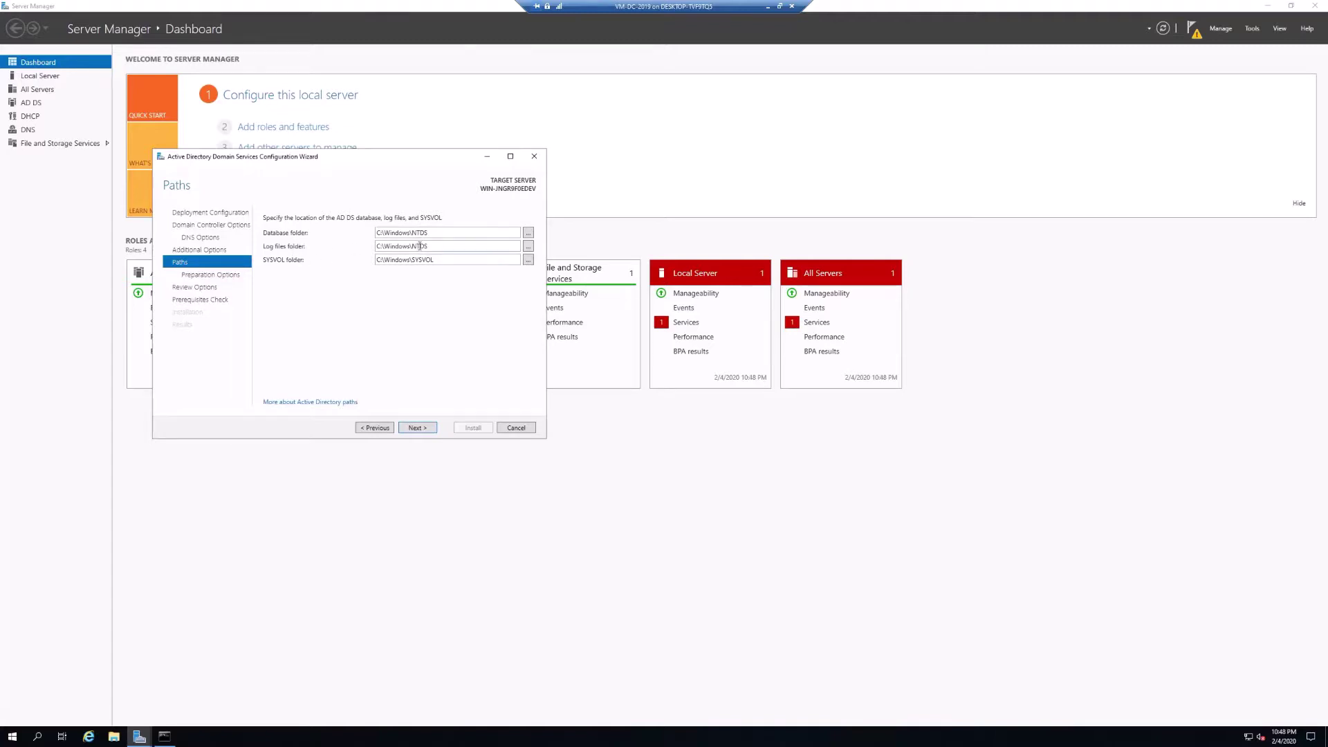
click(417, 427)
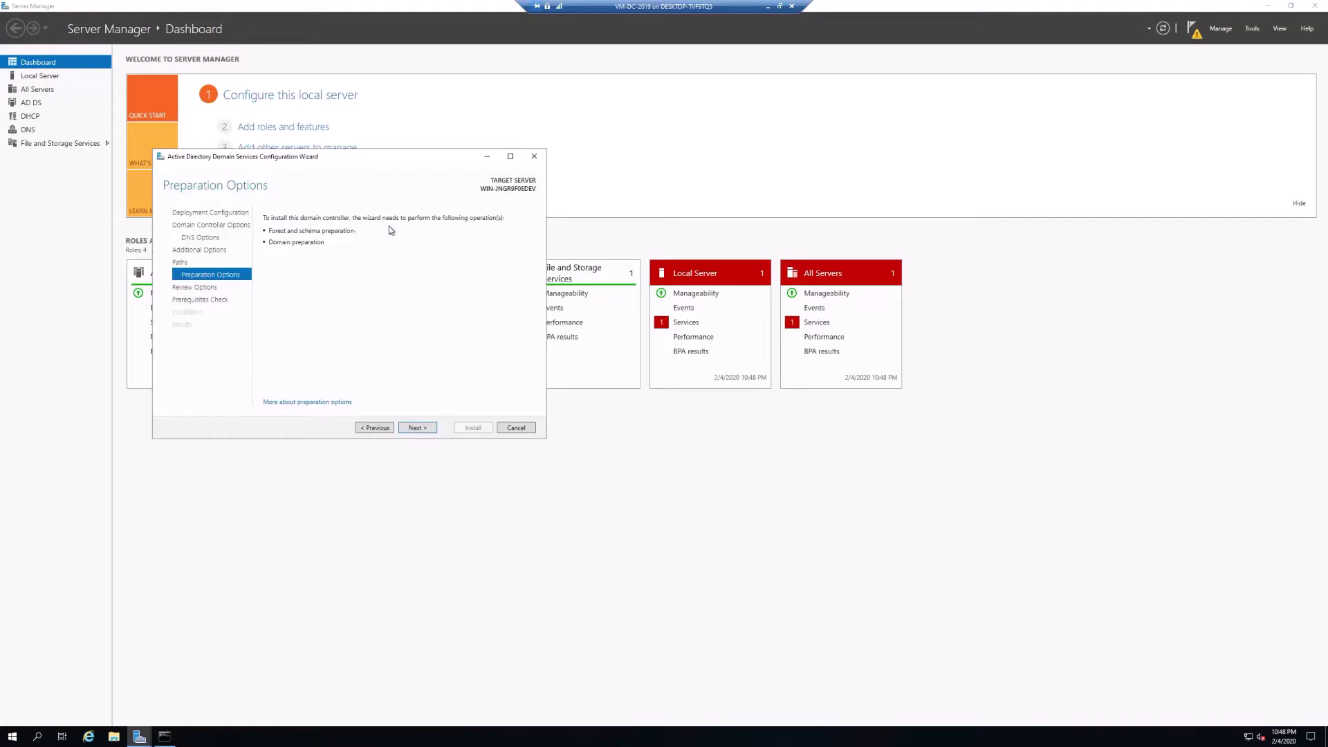
click(419, 429)
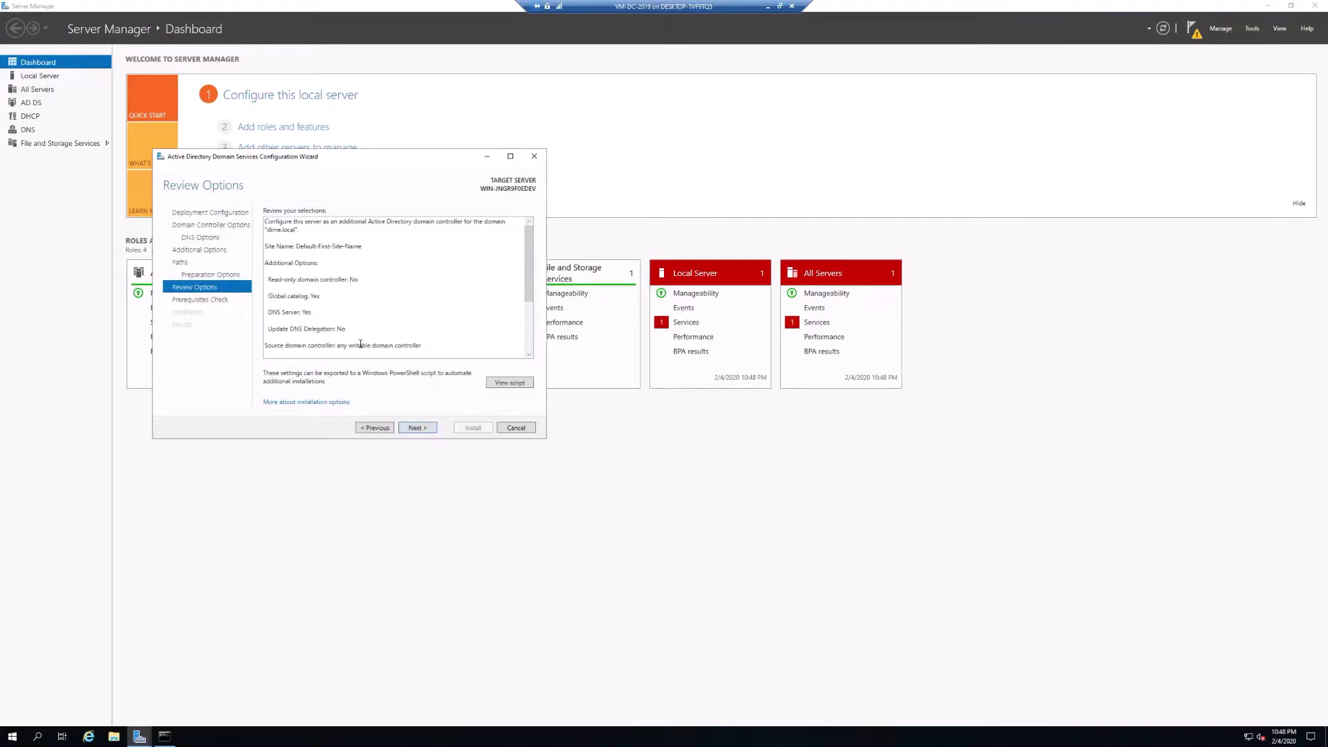
scroll(388, 332, down, 2)
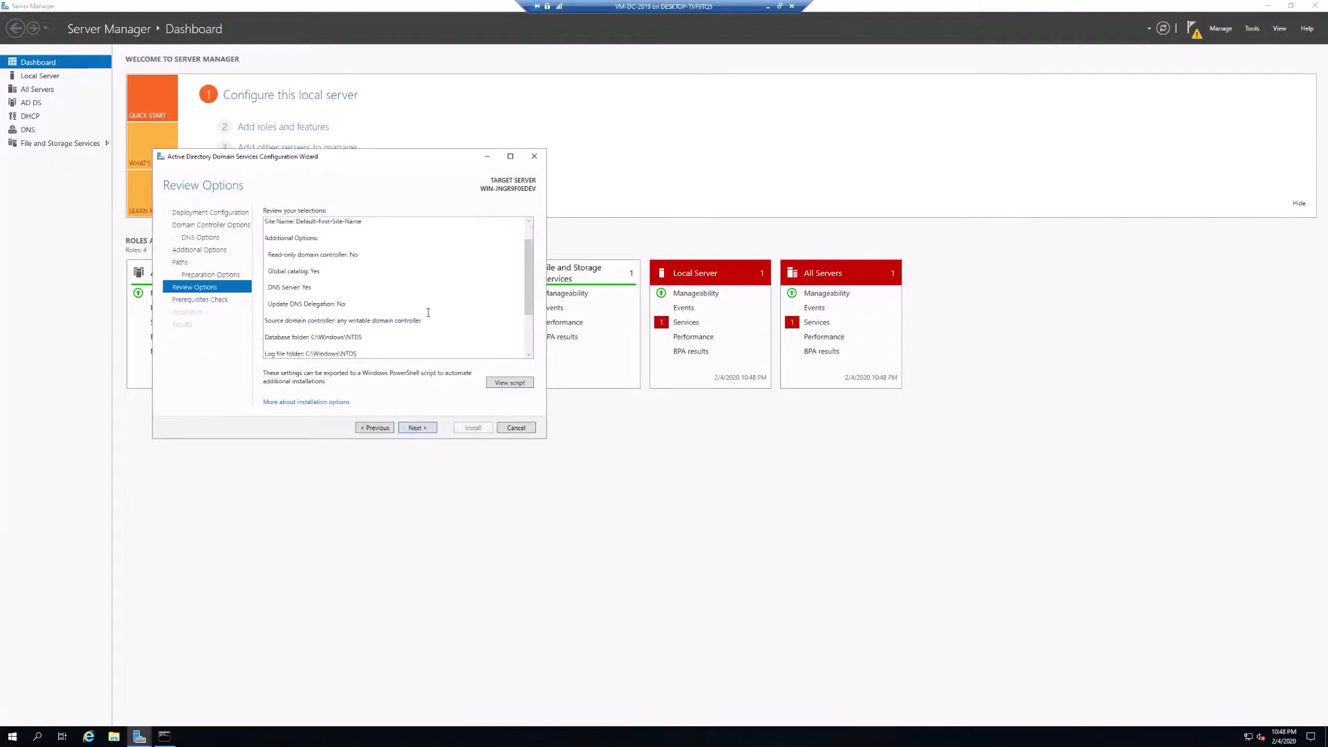
click(418, 428)
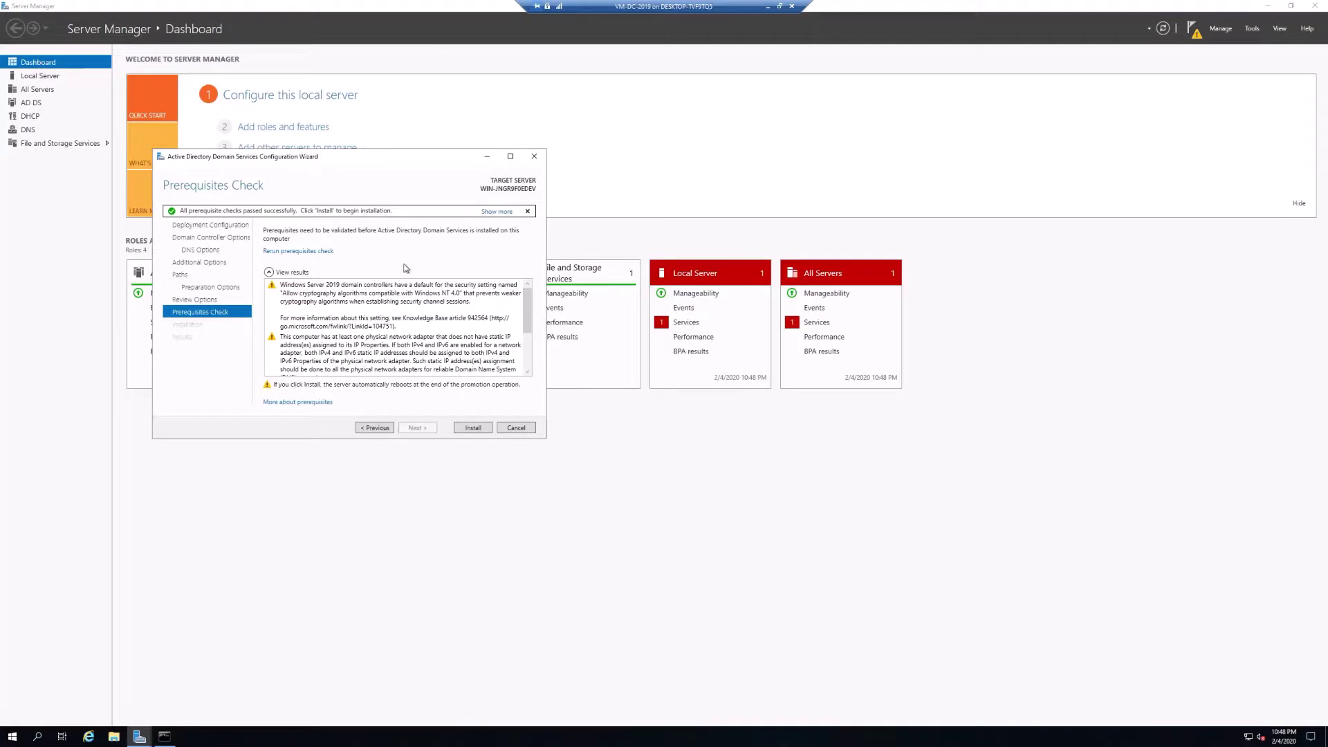
Look over the passed prerequisite results and begin installing the additional domain controller.
scroll(415, 311, down, 3)
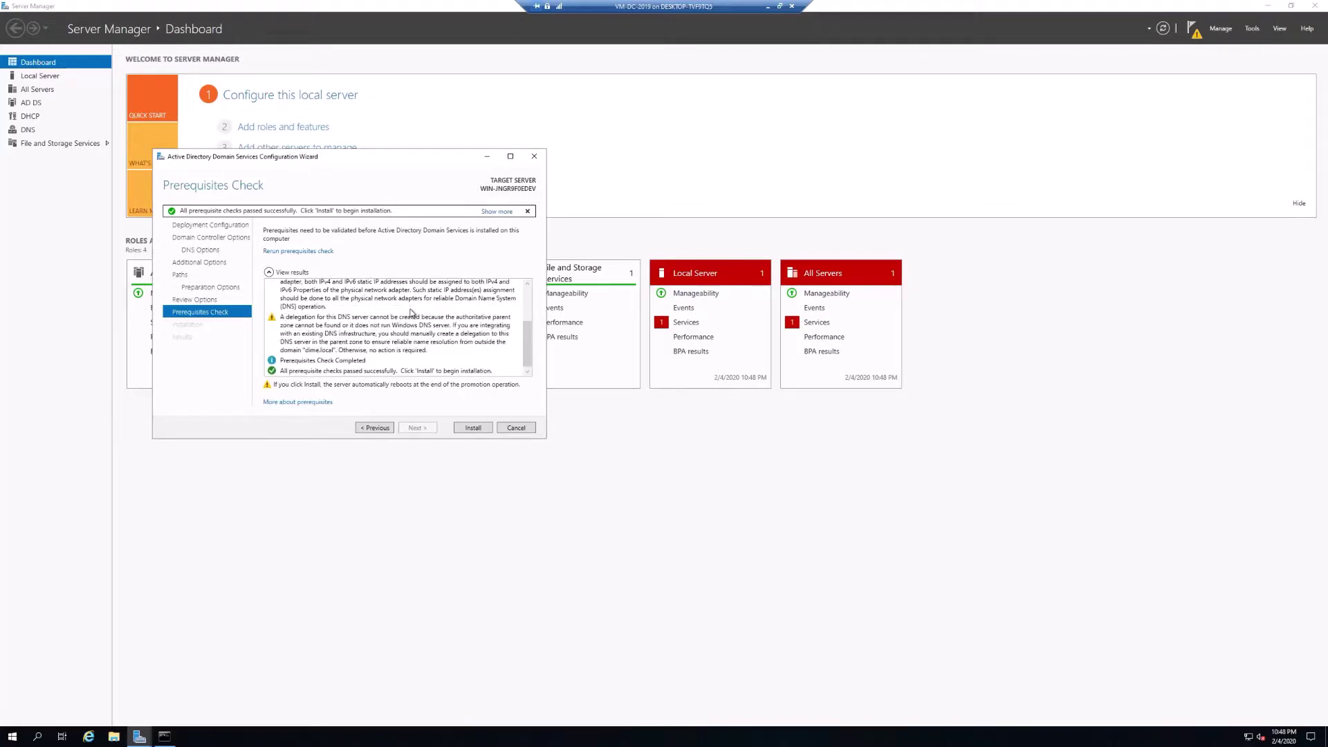
scroll(344, 332, up, 3)
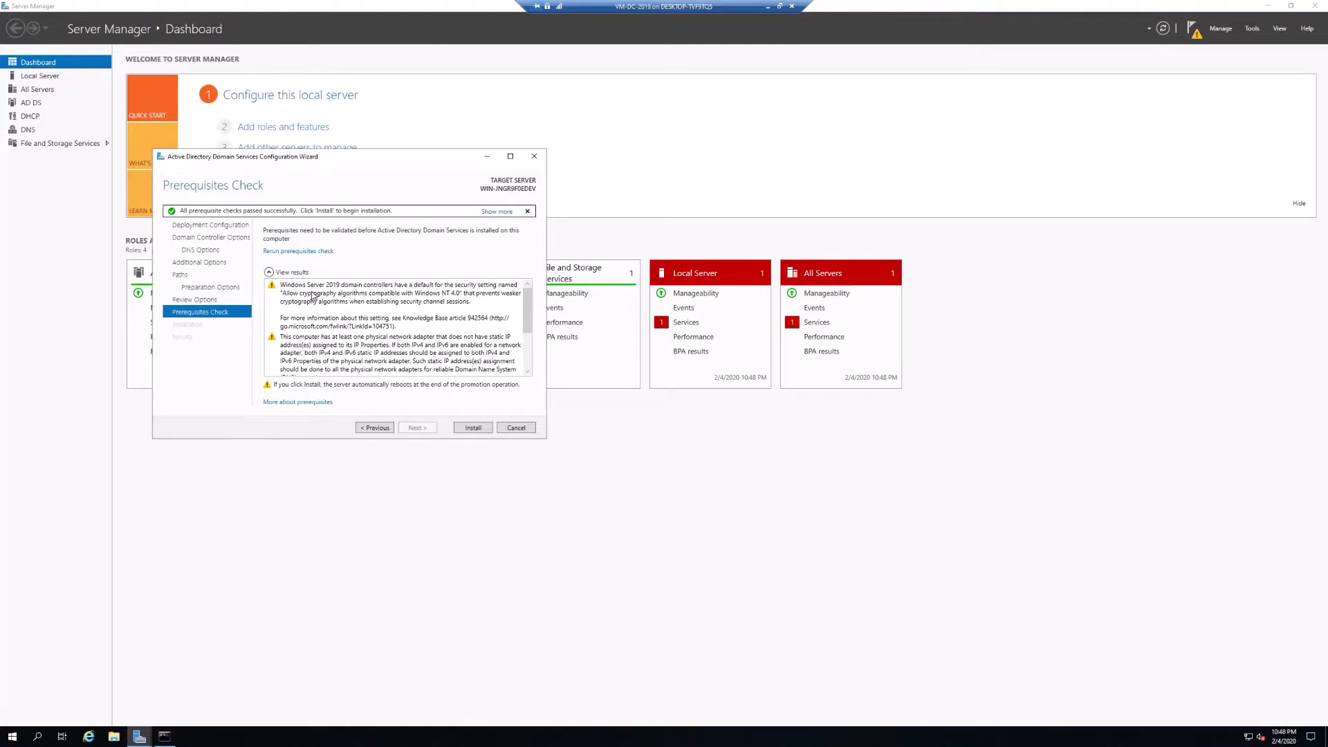
scroll(322, 328, down, 3)
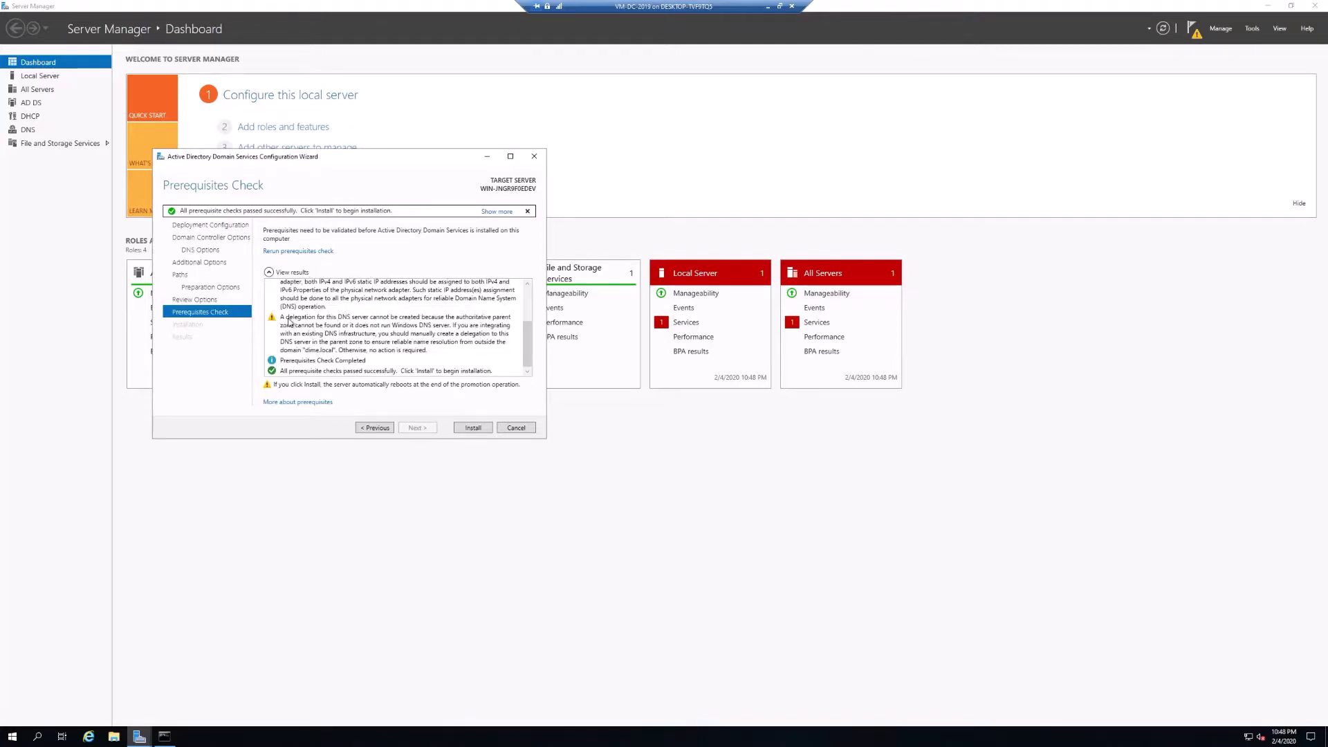
scroll(350, 332, up, 2)
scroll(344, 327, up, 1)
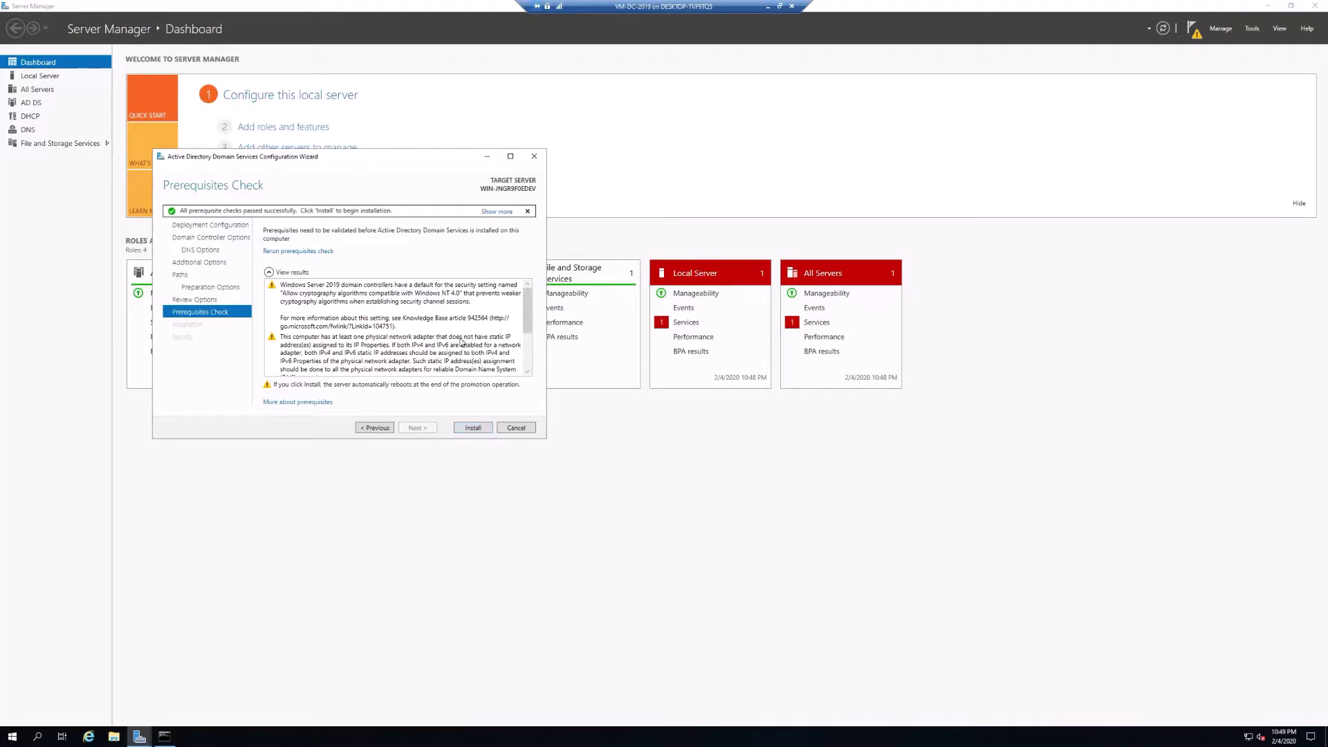
click(481, 429)
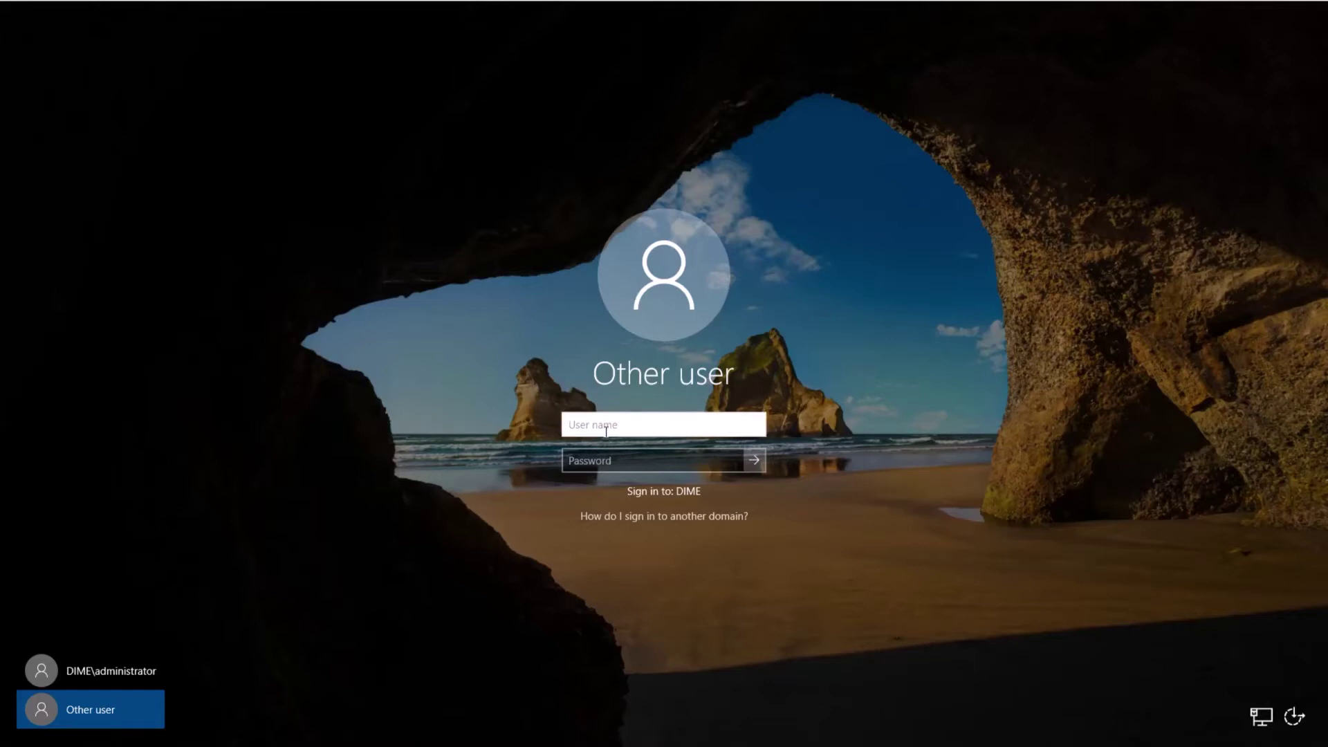
Sign in to DIME as administrator with the domain administrator password.
text(administrator)
key(Tab)
text(Pa$$w0rd)
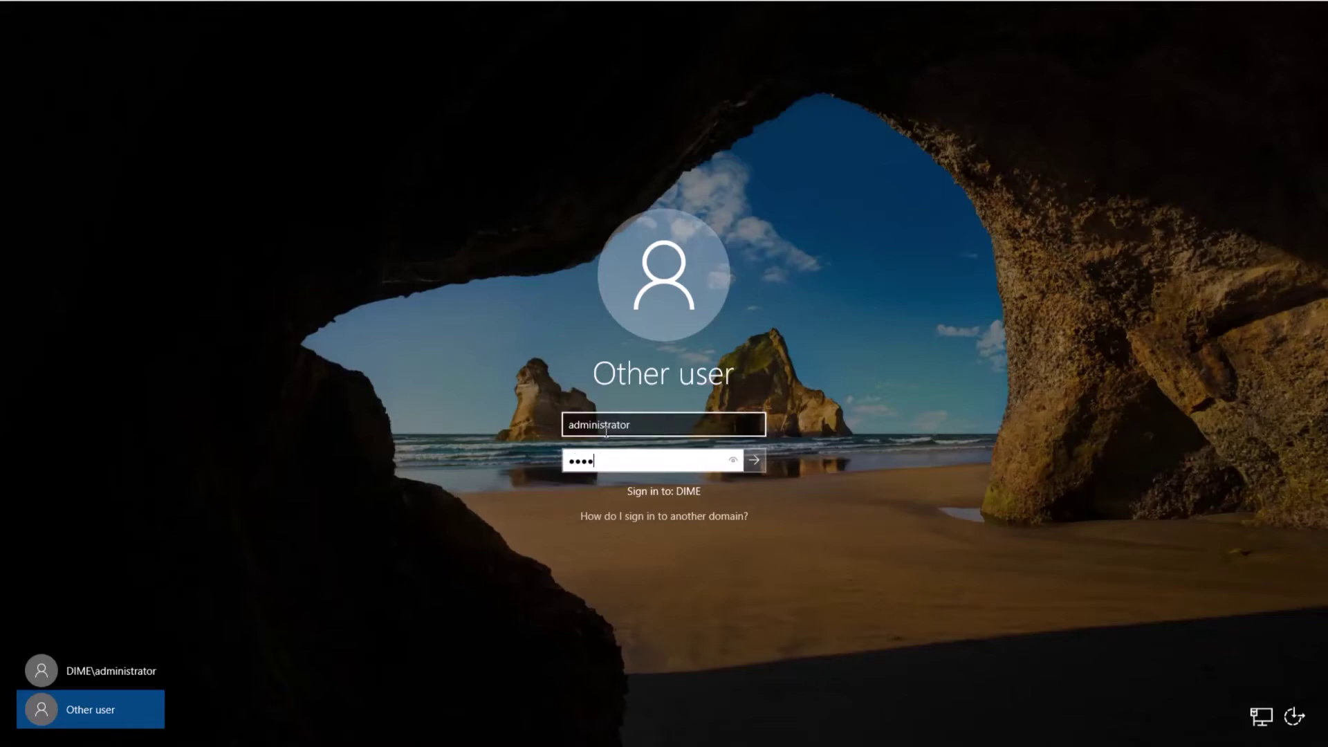
key(Return)
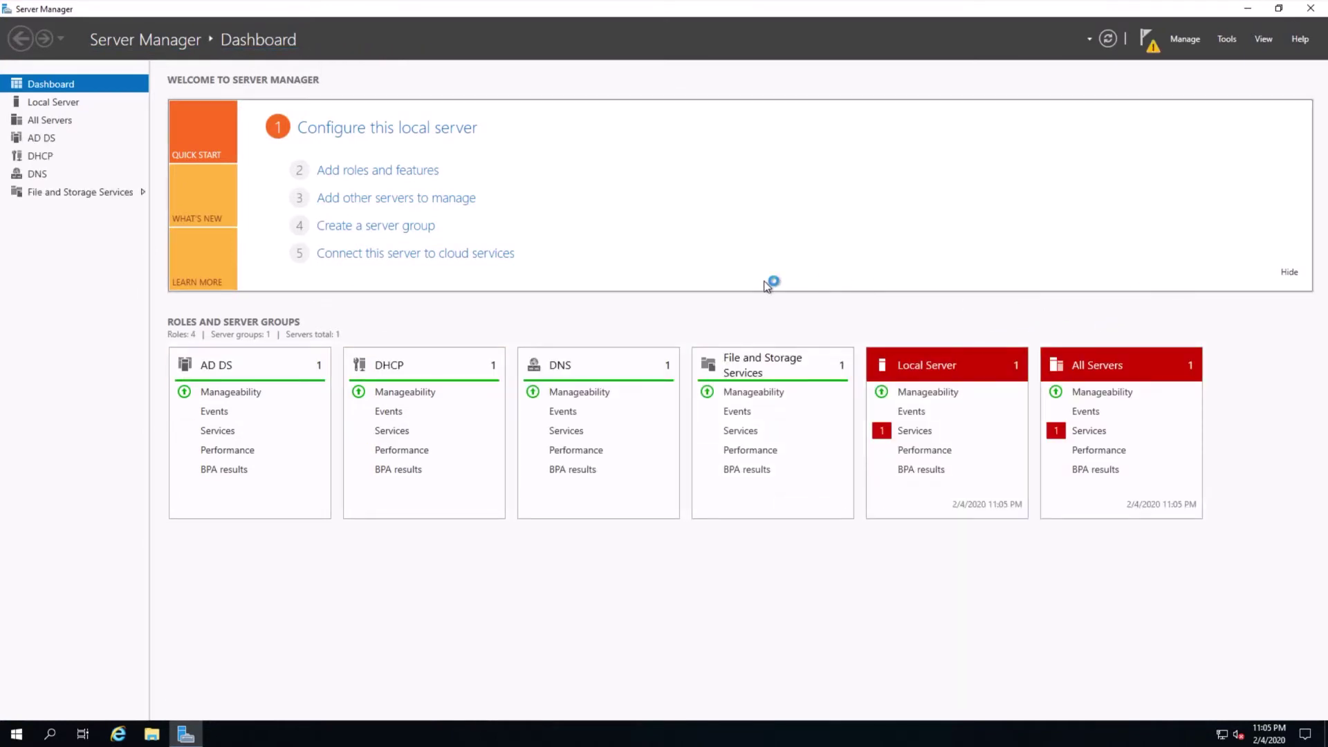
Check the post-deployment notifications, then launch Active Directory Users and Computers from Tools.
click(1147, 40)
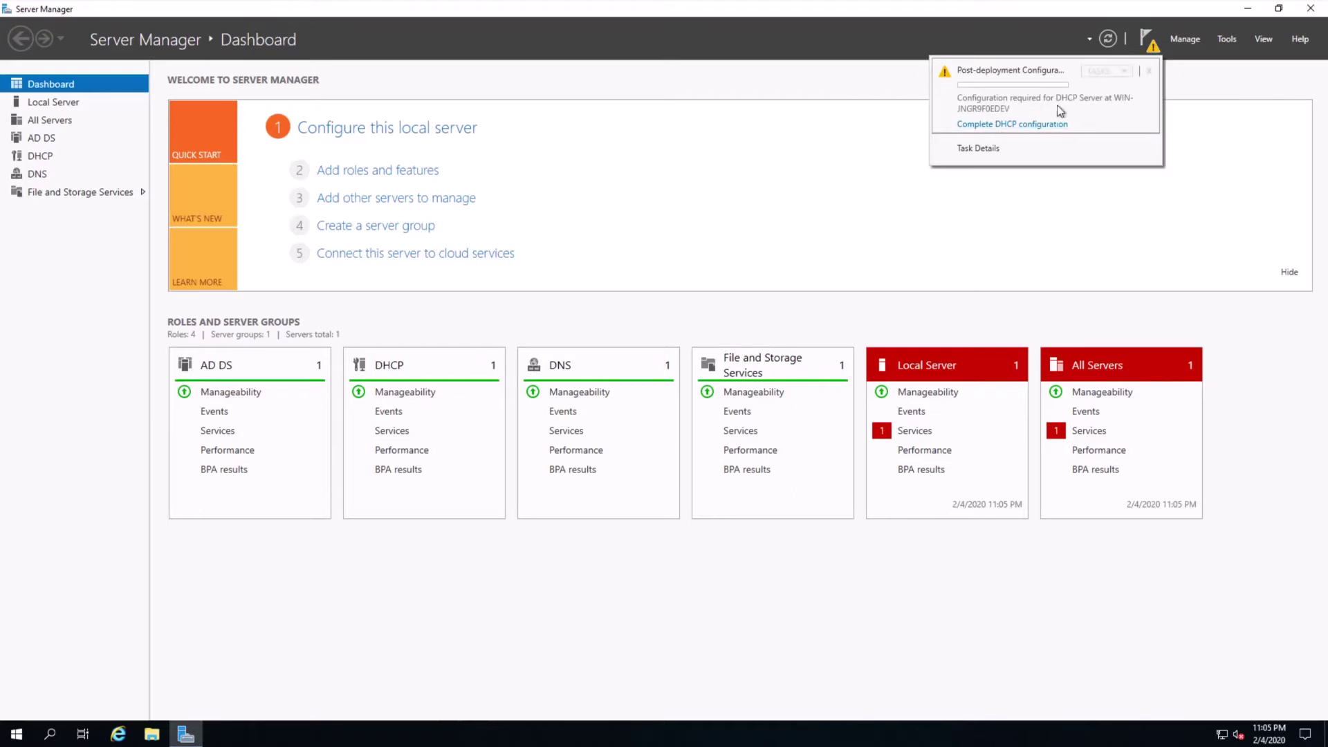
click(1150, 43)
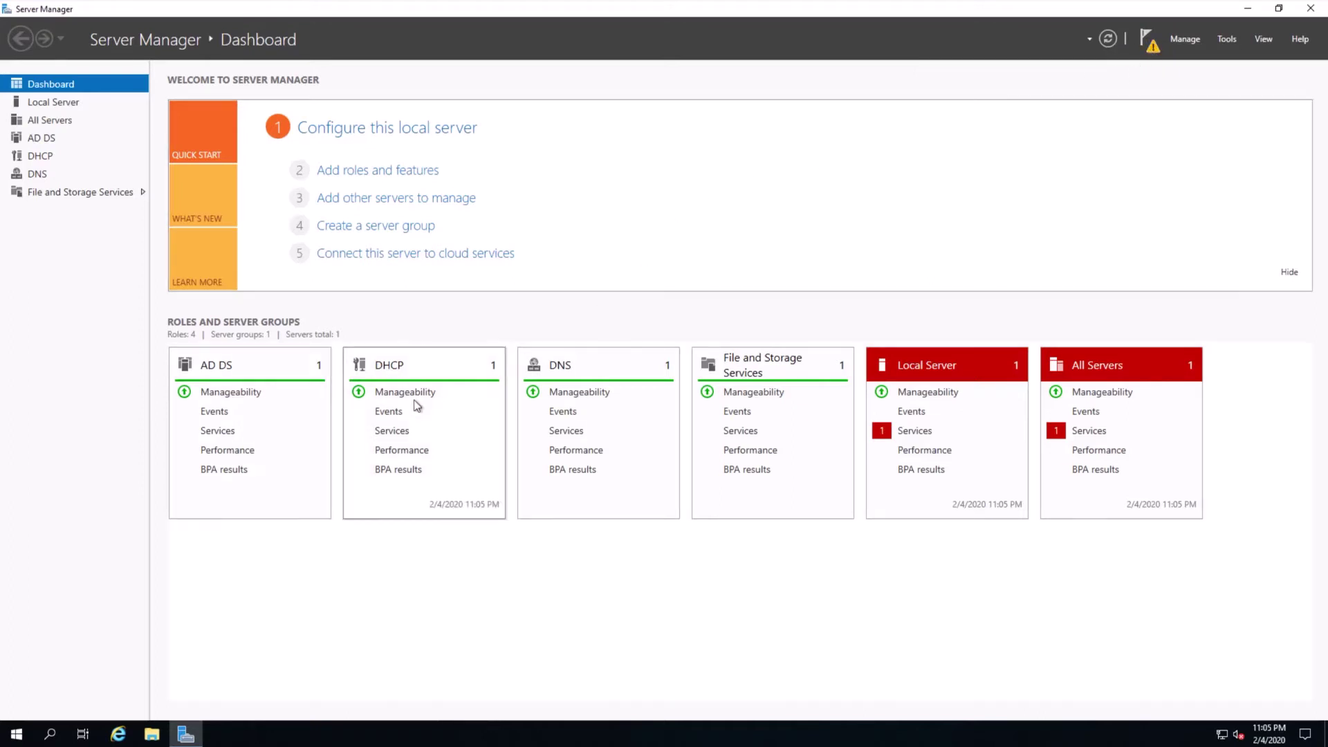
click(1229, 39)
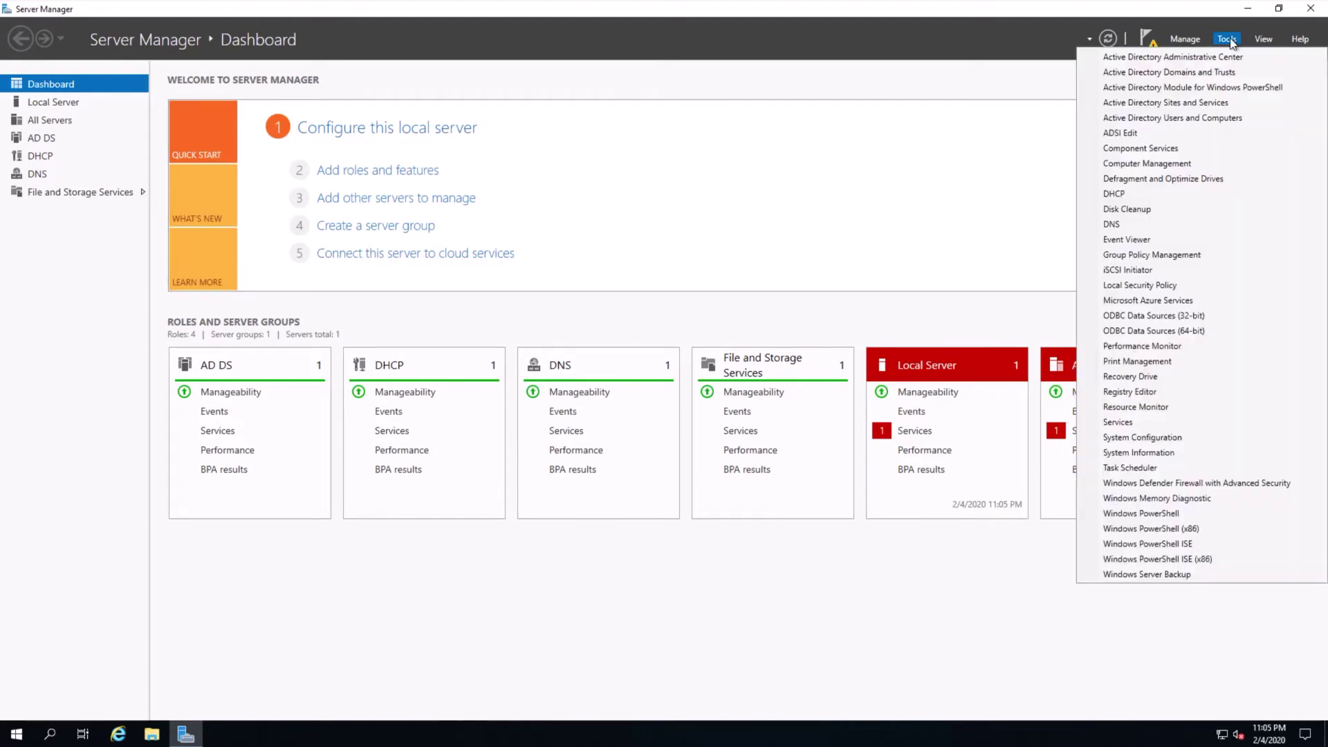
click(1200, 118)
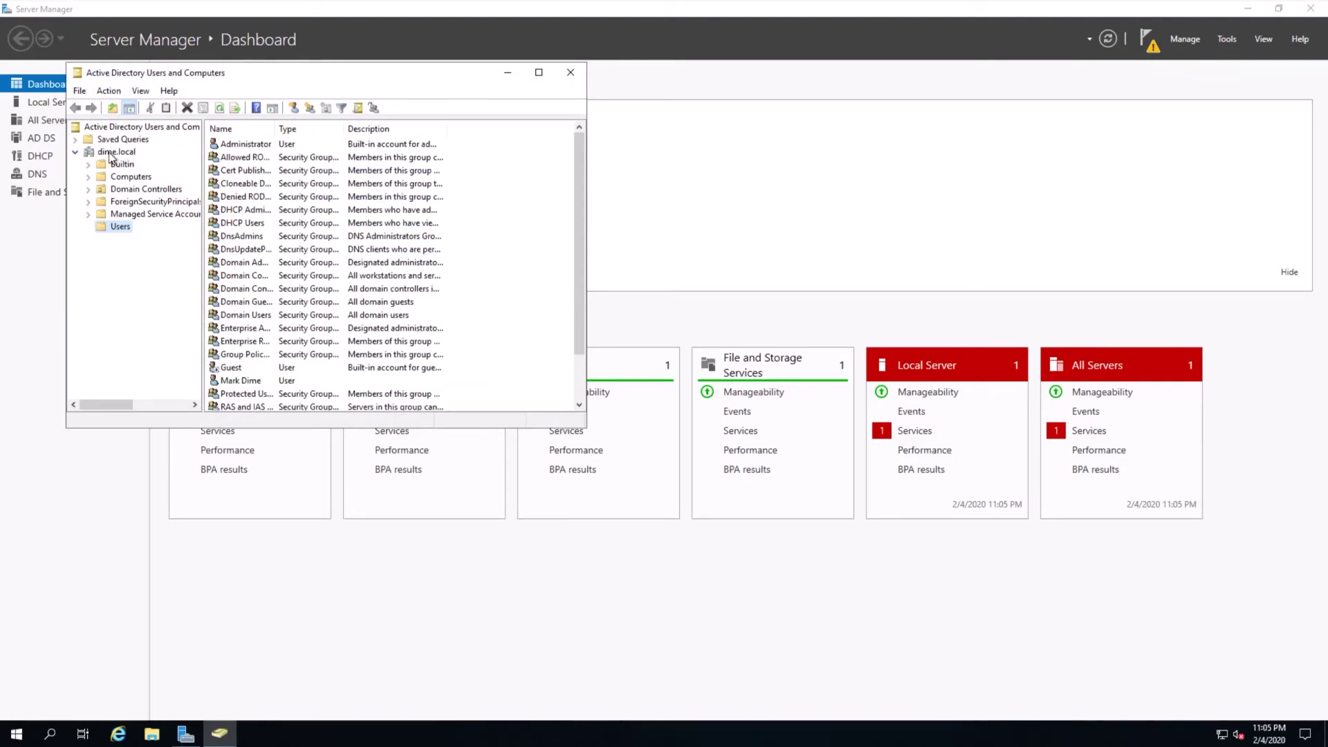
Review a domain user's properties in dime.local > Users, with the console enlarged and repositioned.
click(245, 382)
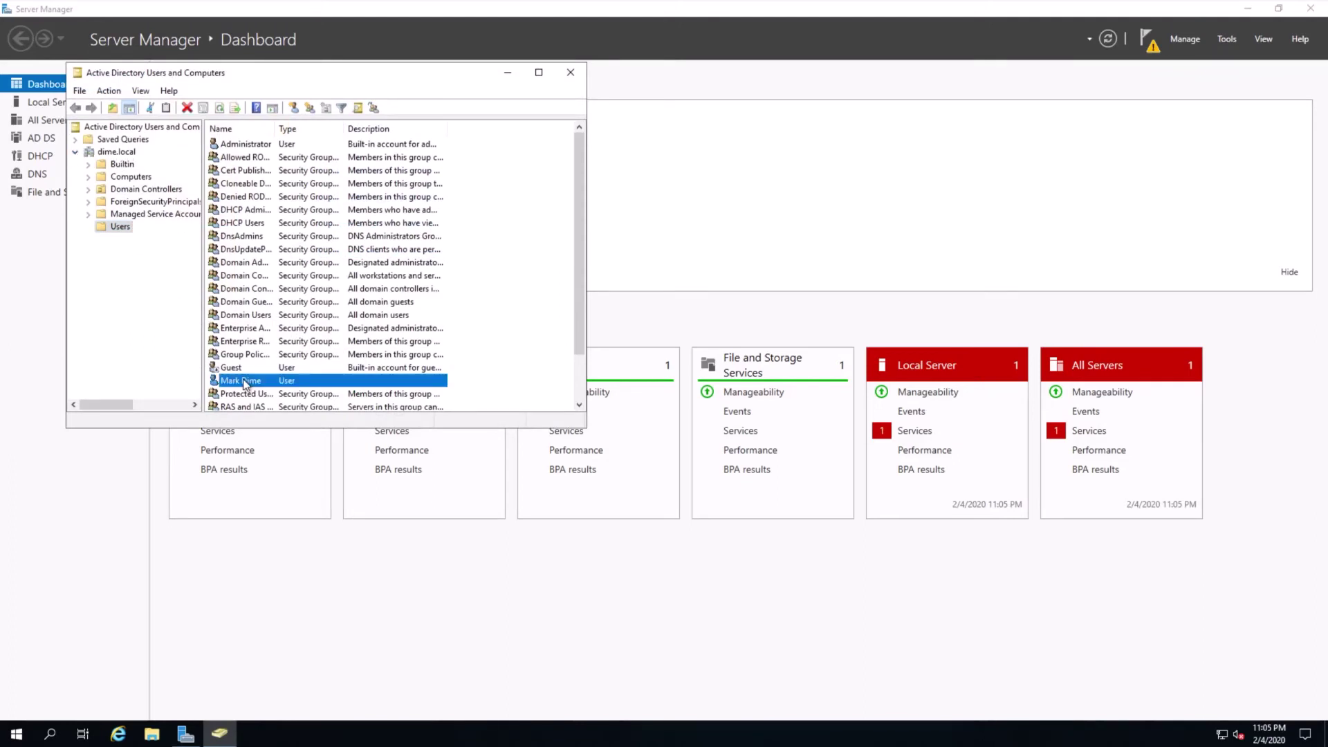
drag(585, 429, 926, 540)
double_click(262, 382)
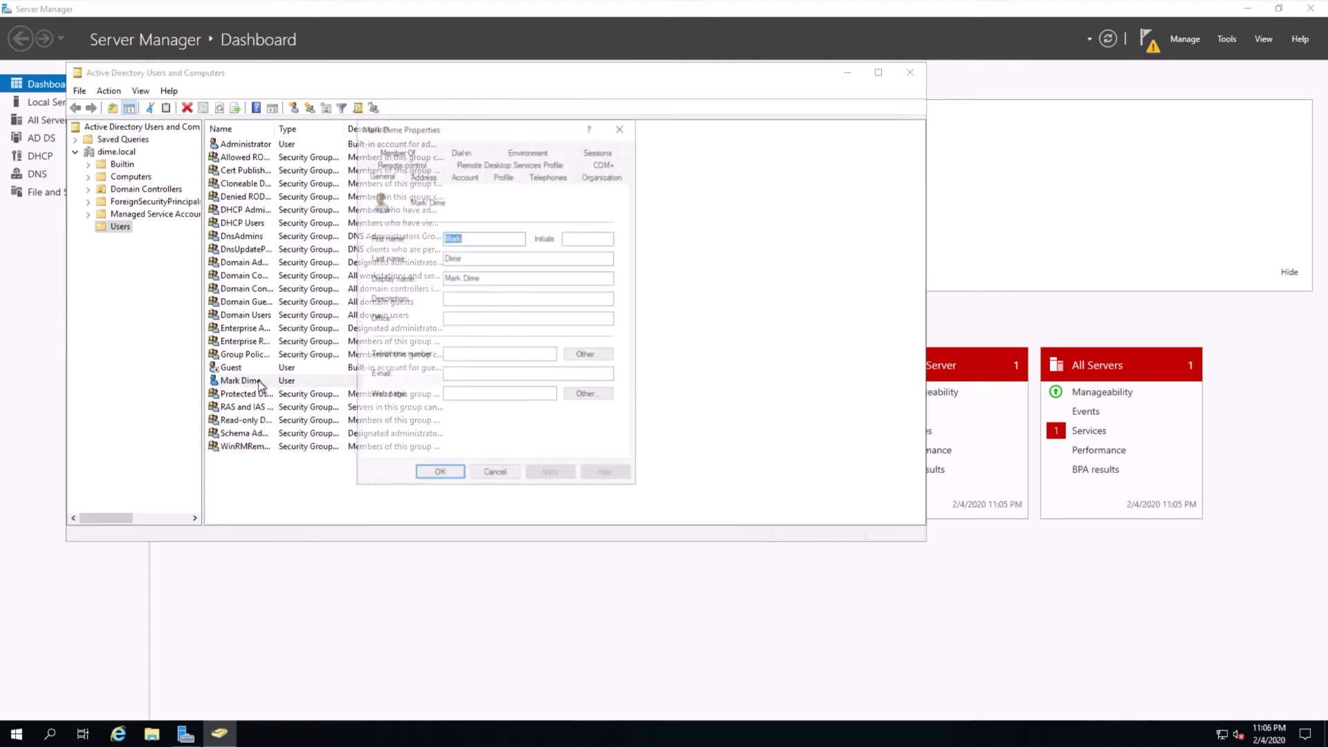
click(622, 127)
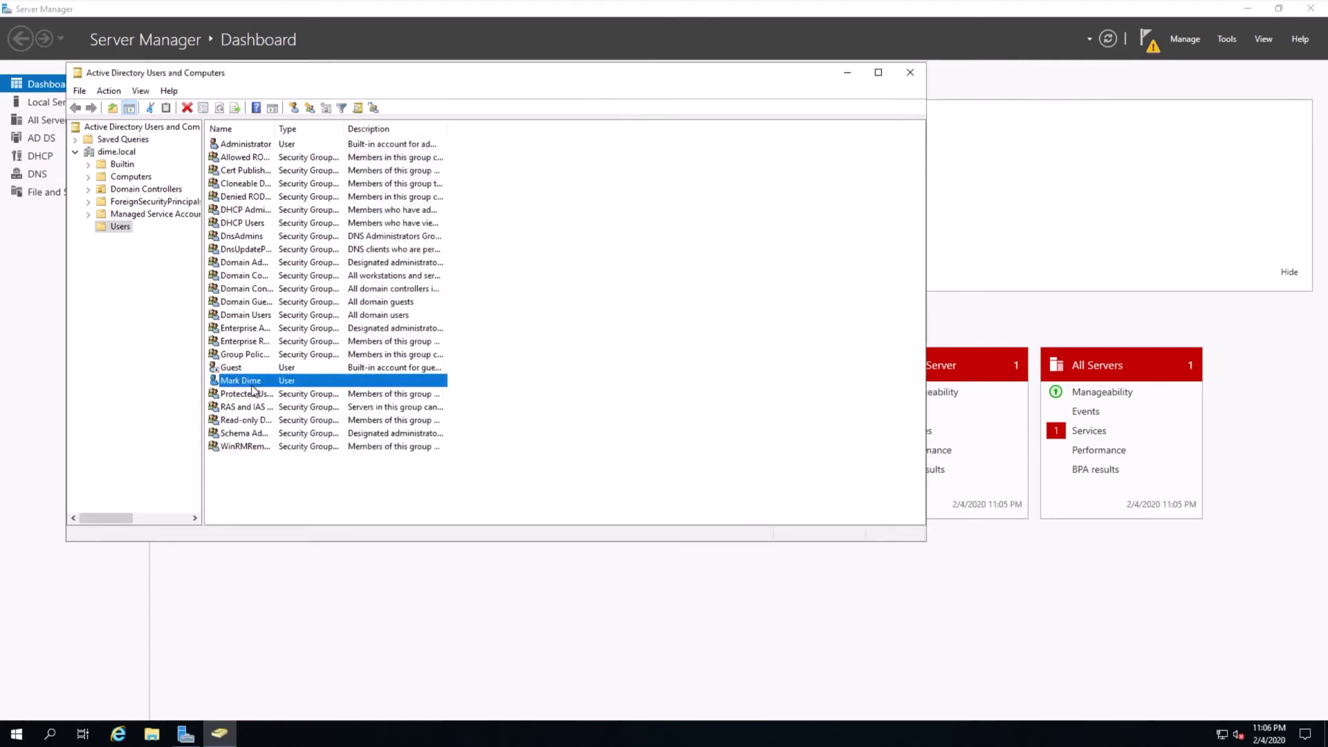
drag(390, 81, 525, 98)
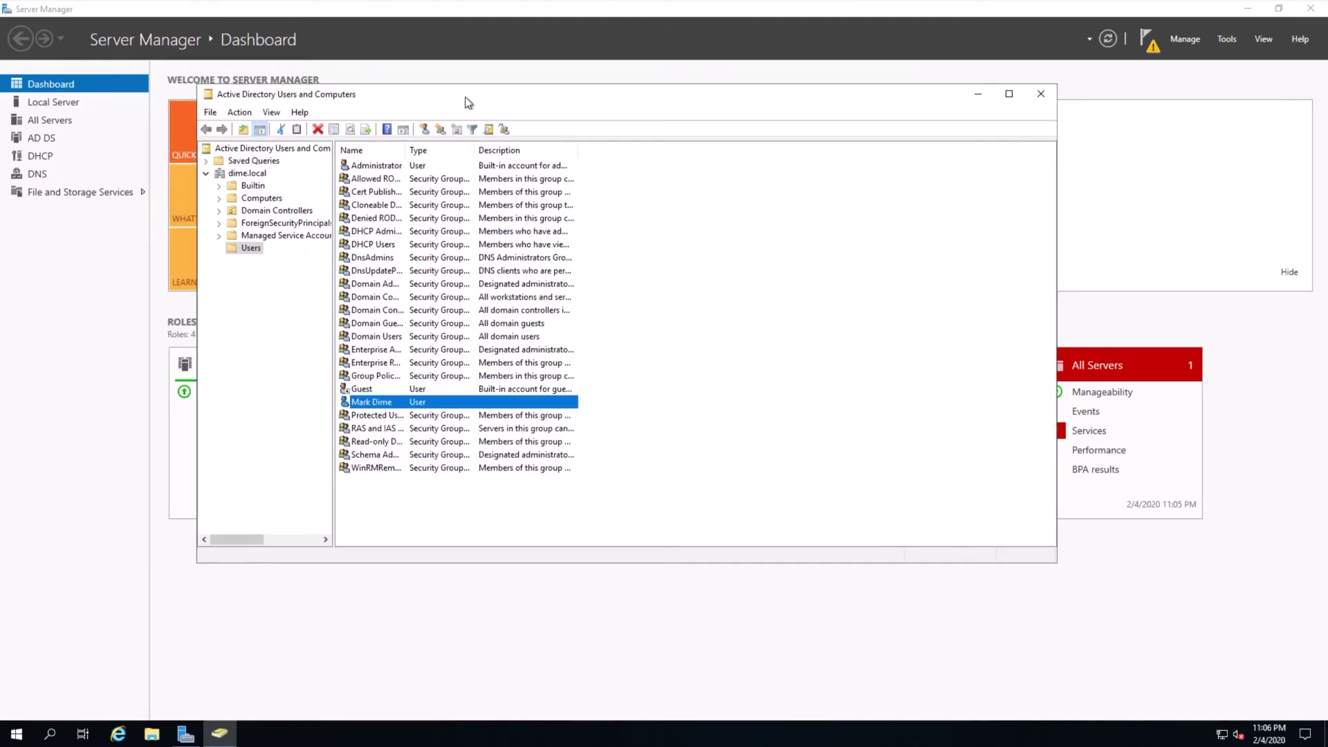